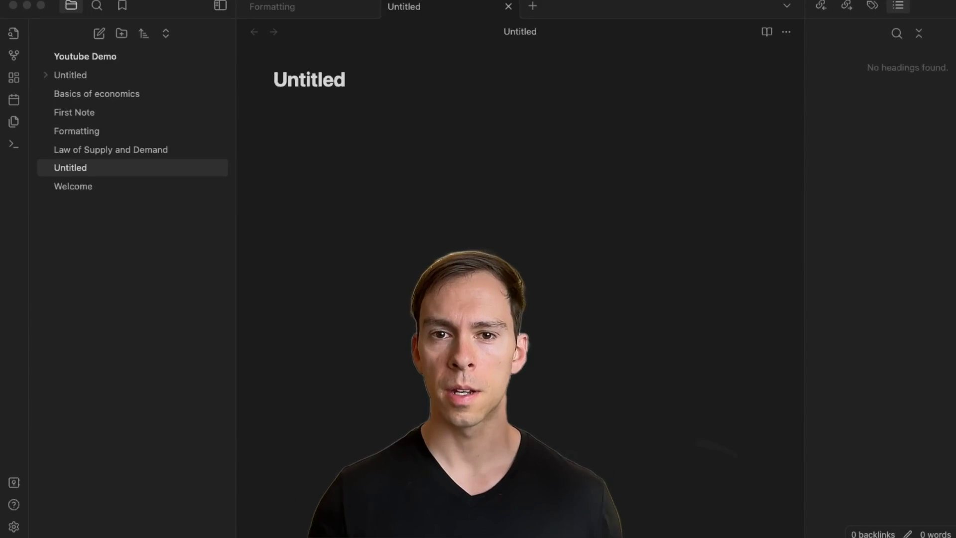
Focus Obsidian and open Settings on the General page, showing version v1.5.12
click(37, 527)
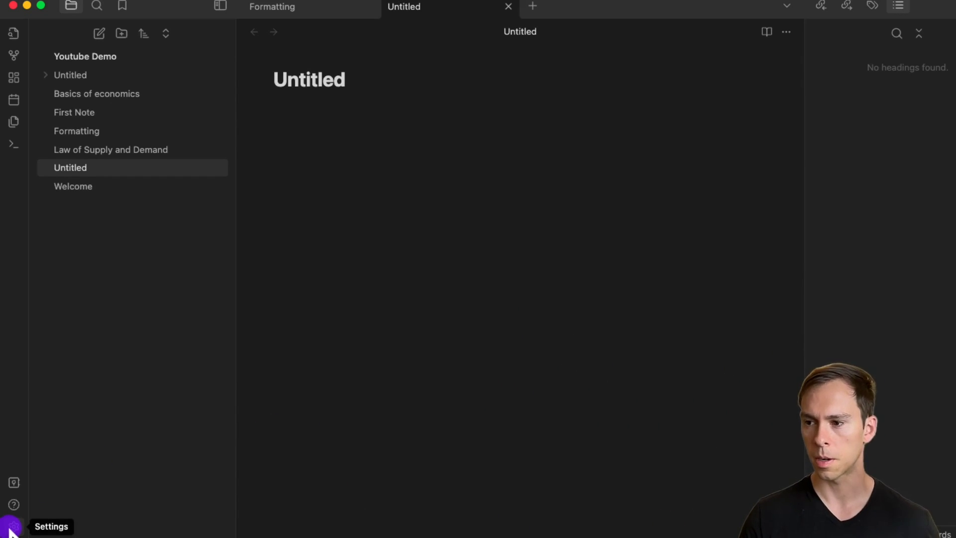
click(13, 527)
click(178, 81)
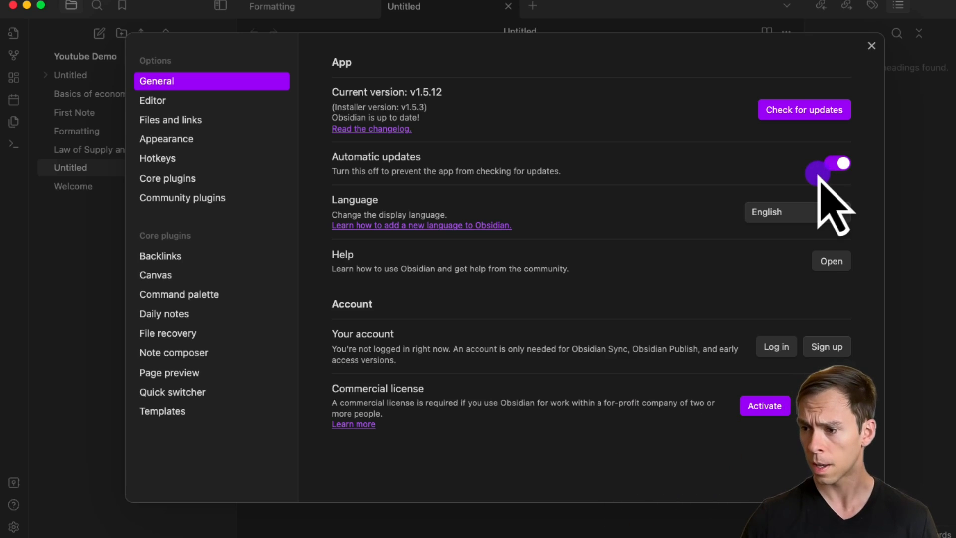
click(773, 212)
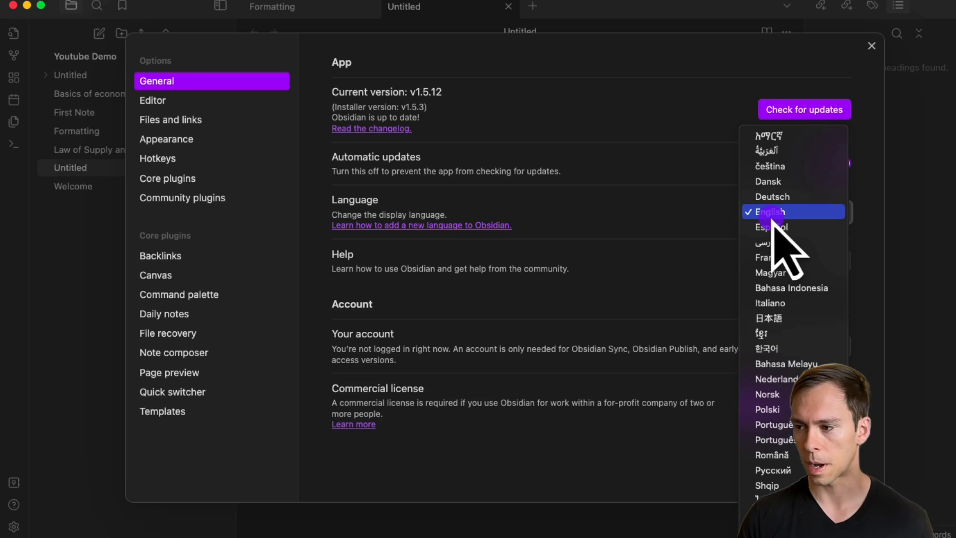
click(774, 212)
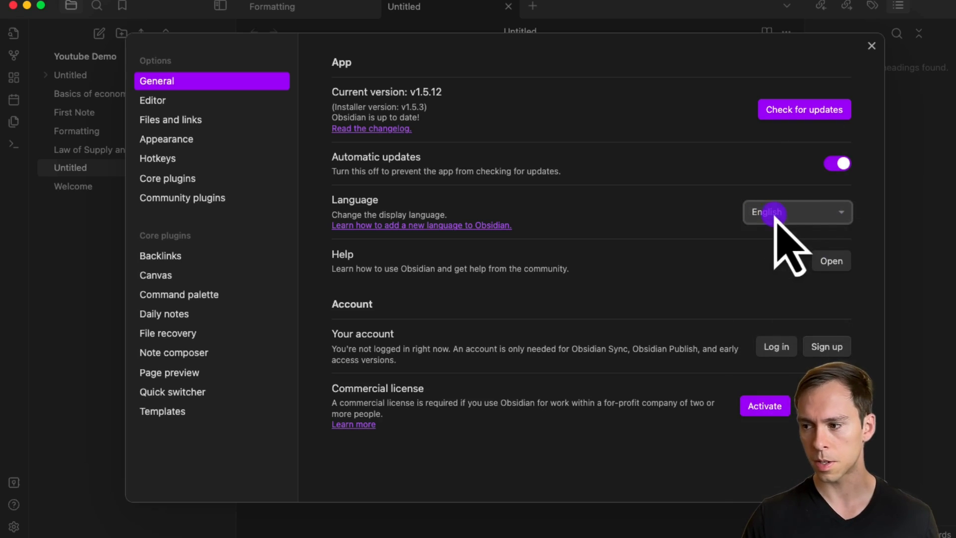
click(784, 211)
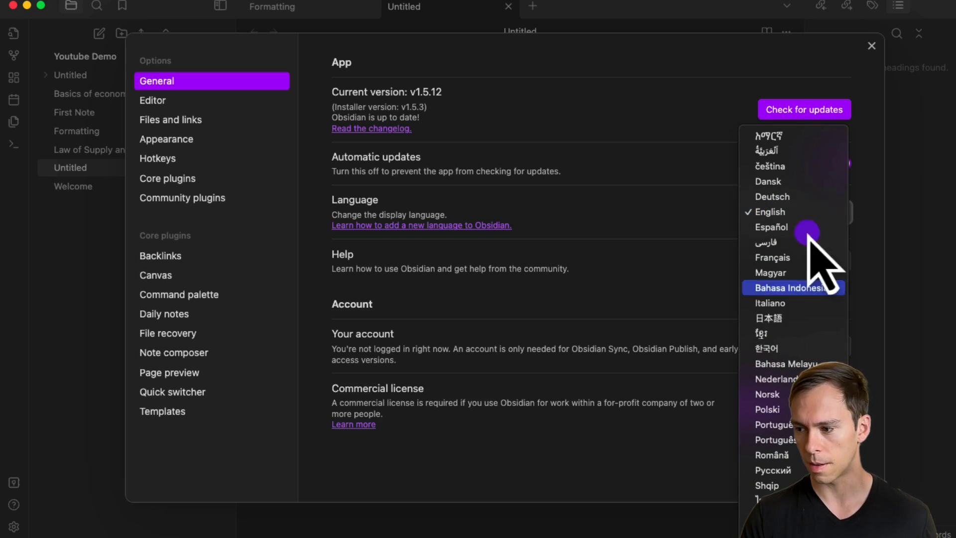
click(778, 211)
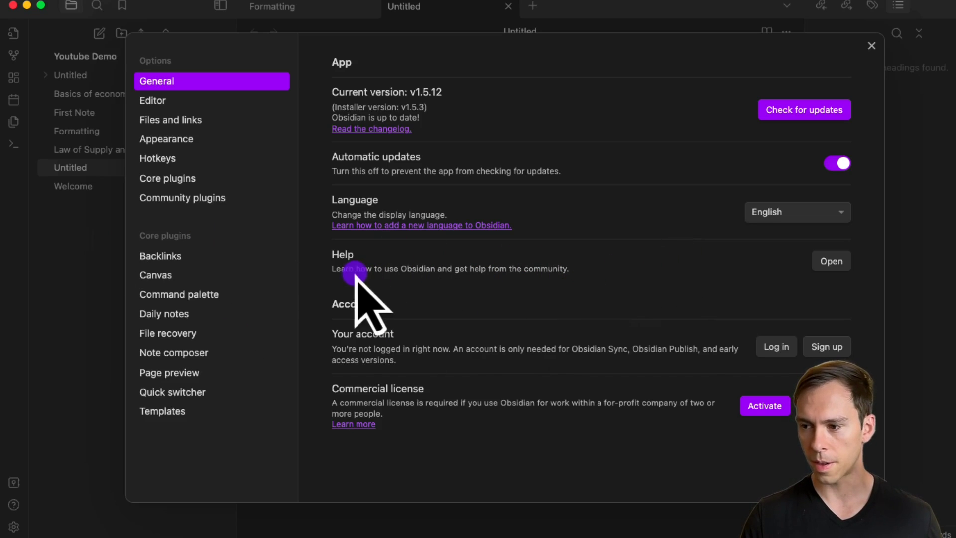
Open the Help window, move it left, and visit the official help site
click(832, 261)
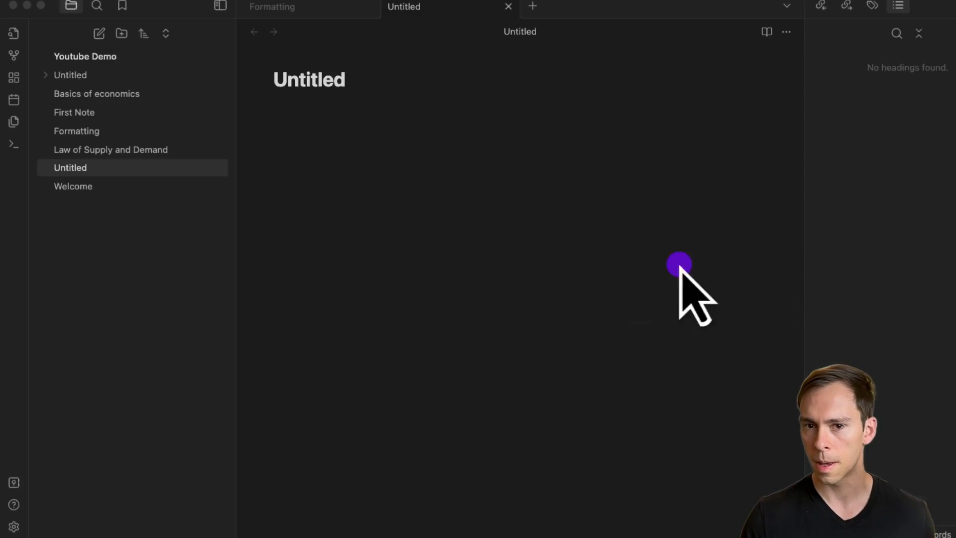
drag(575, 51, 533, 73)
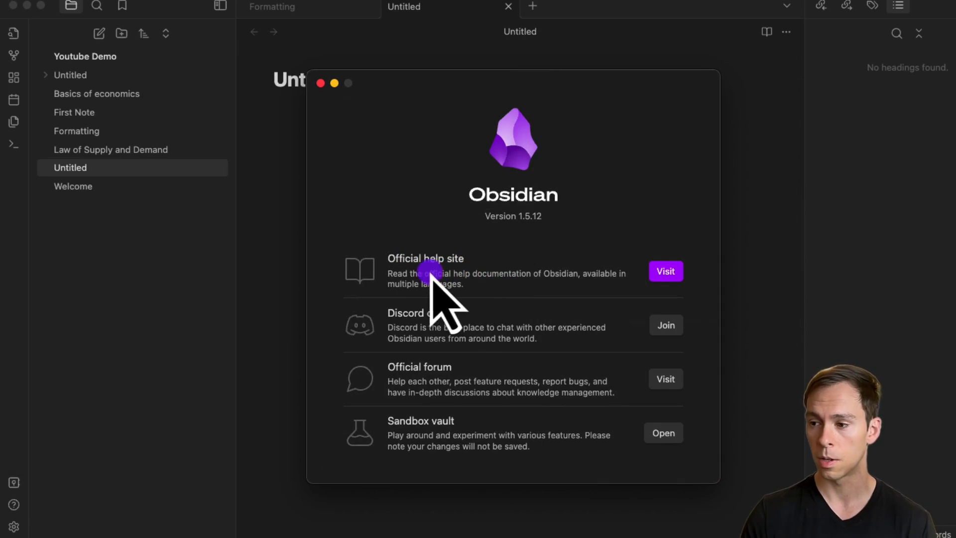
click(673, 275)
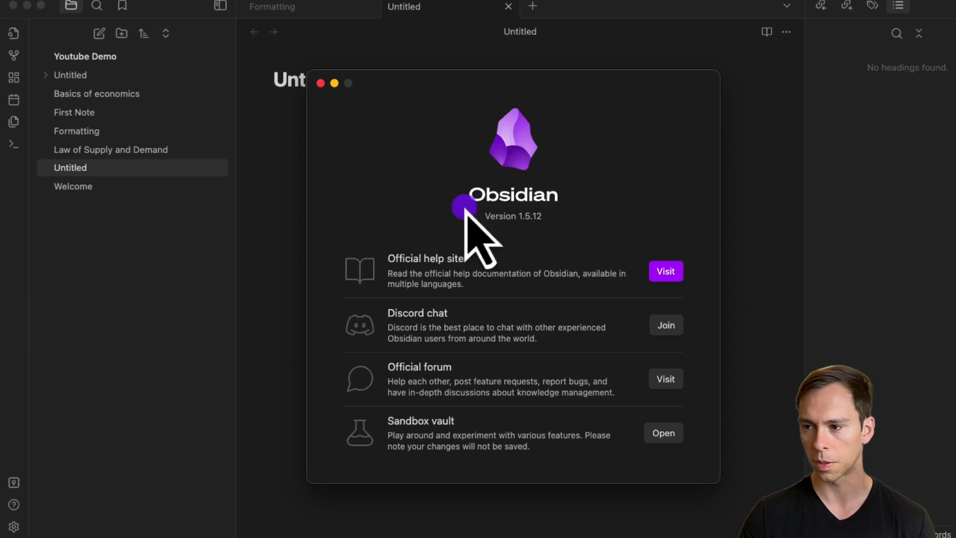
Close the help window and reopen Settings on the General page
click(320, 83)
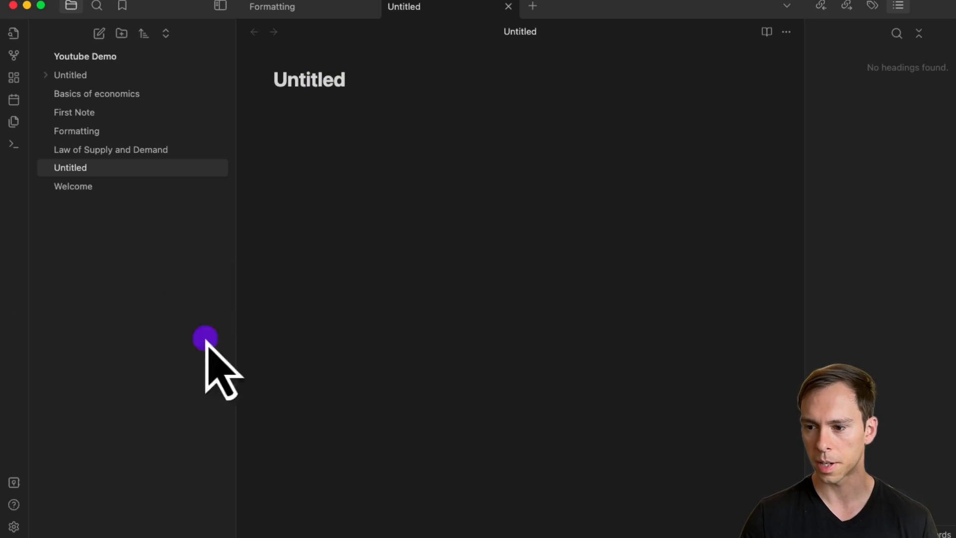
click(14, 527)
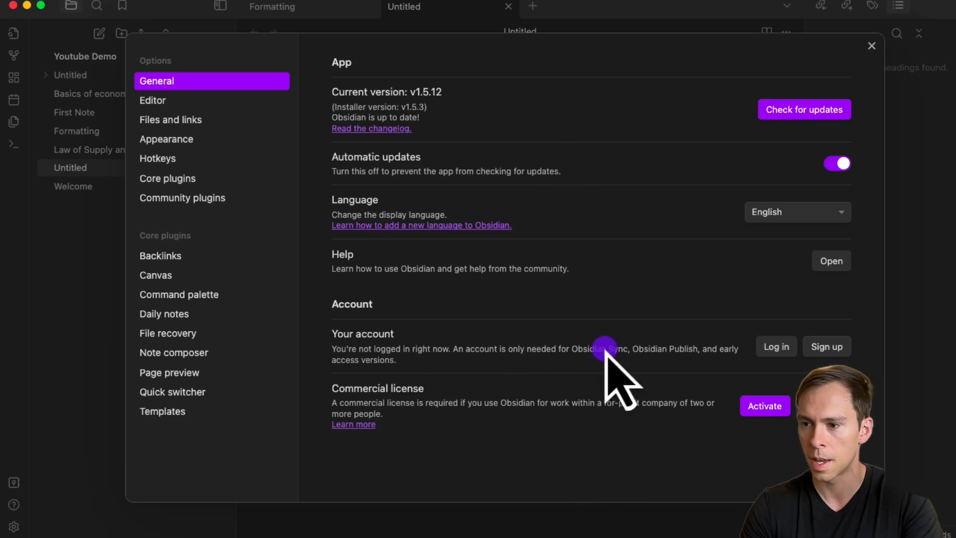
Scroll through the Editor settings, then switch to the Files and links page
click(156, 103)
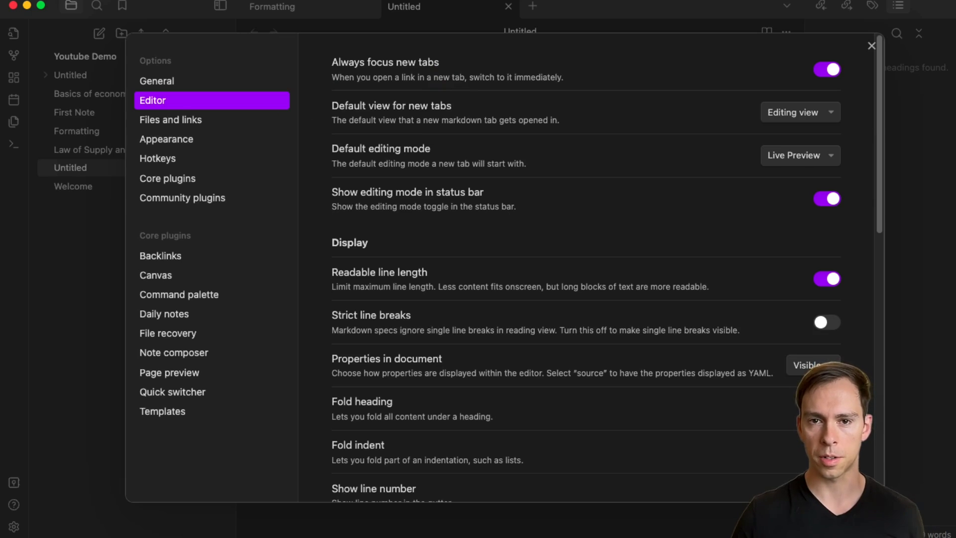
scroll(611, 303, down, 2)
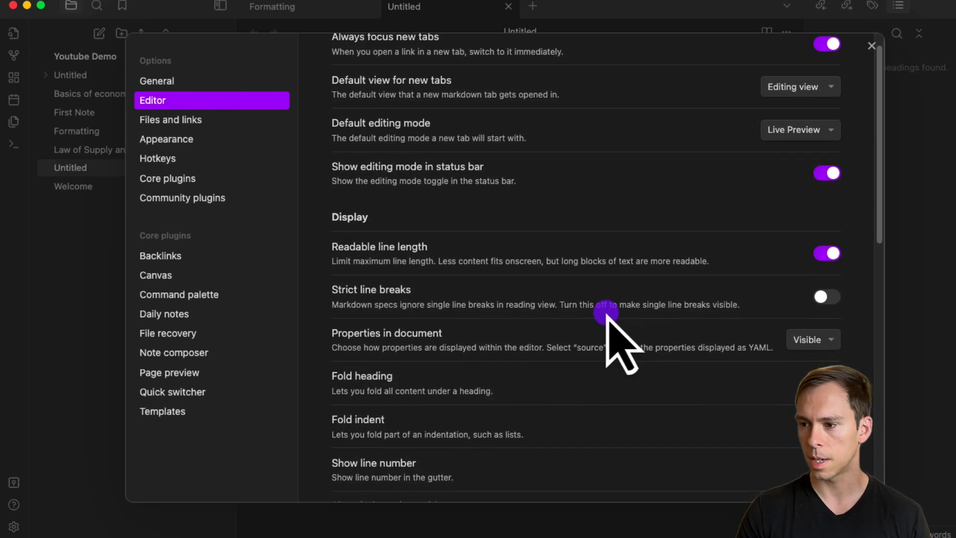
scroll(606, 312, down, 5)
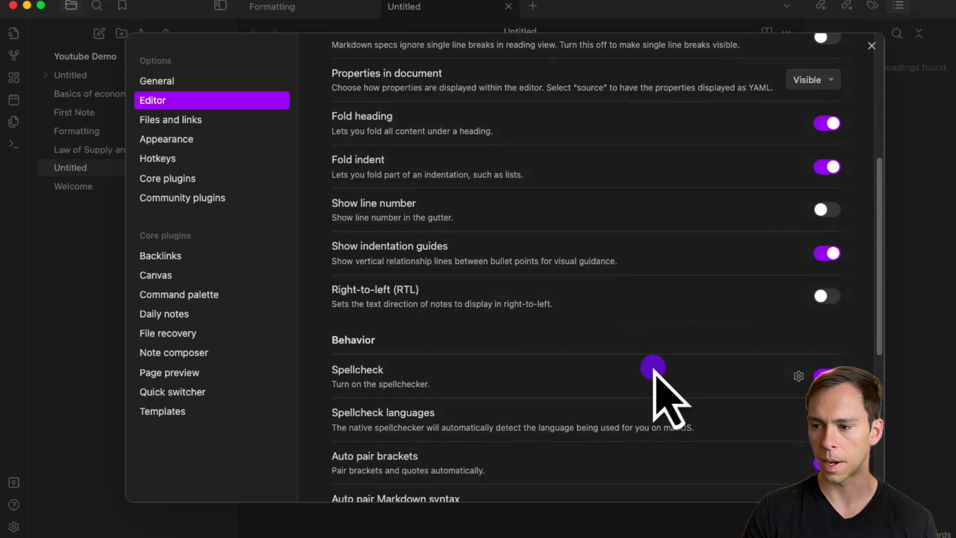
scroll(652, 369, down, 5)
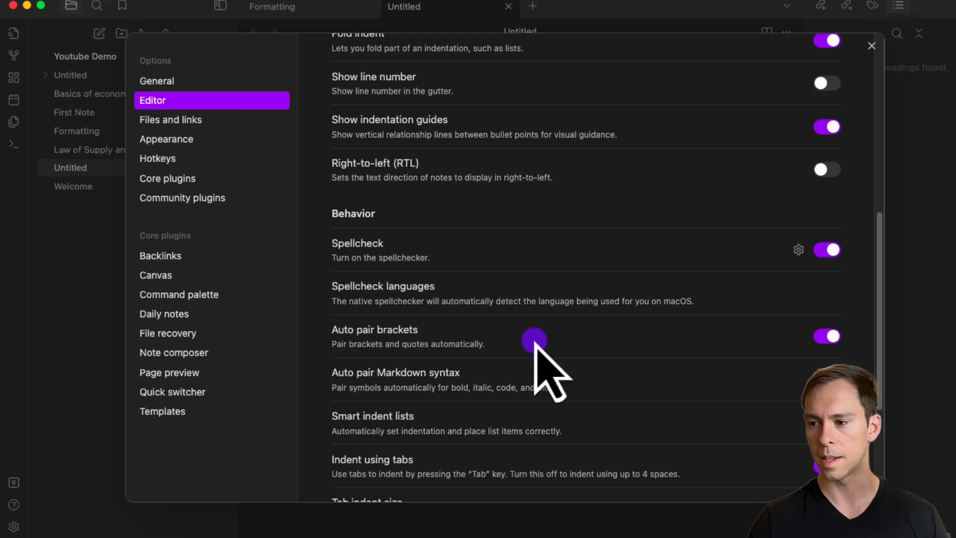
scroll(593, 368, down, 5)
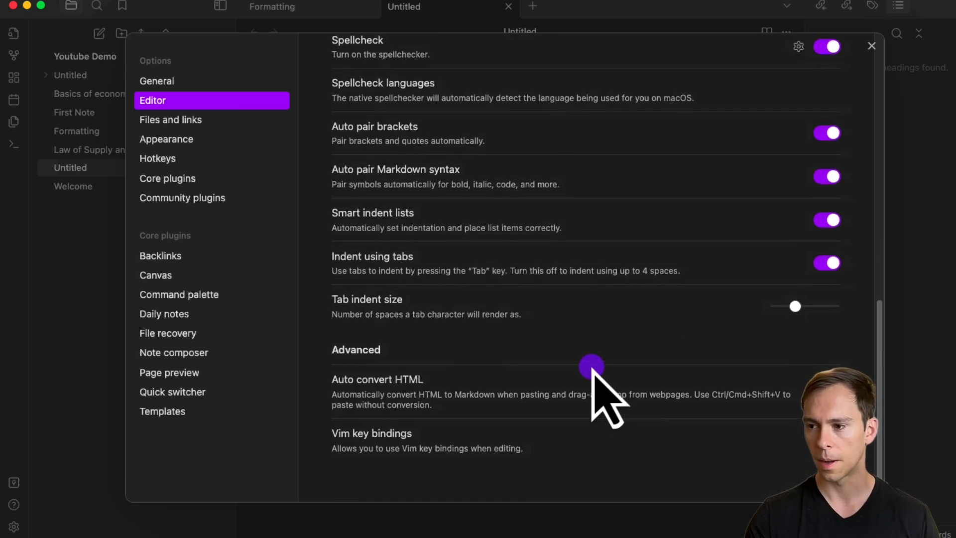
scroll(593, 368, up, 6)
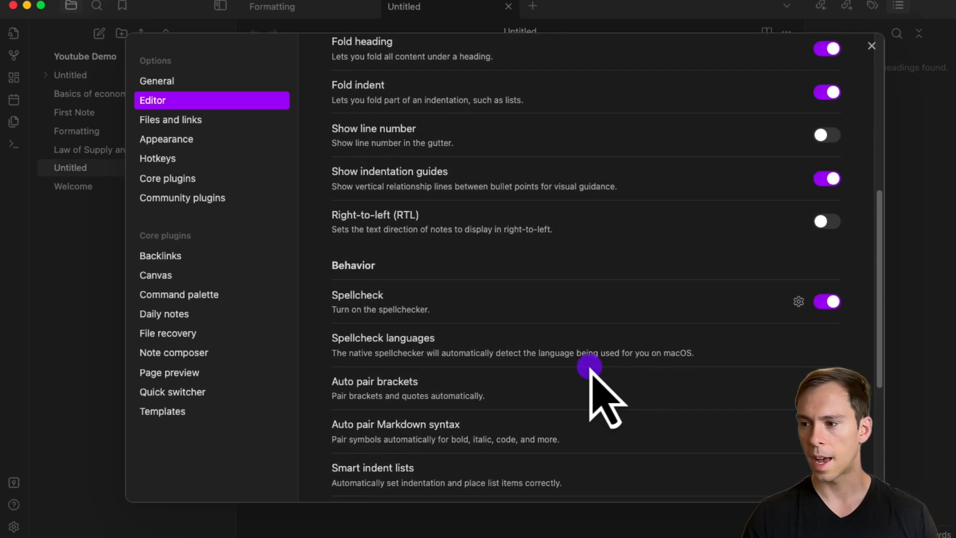
scroll(624, 386, down, 6)
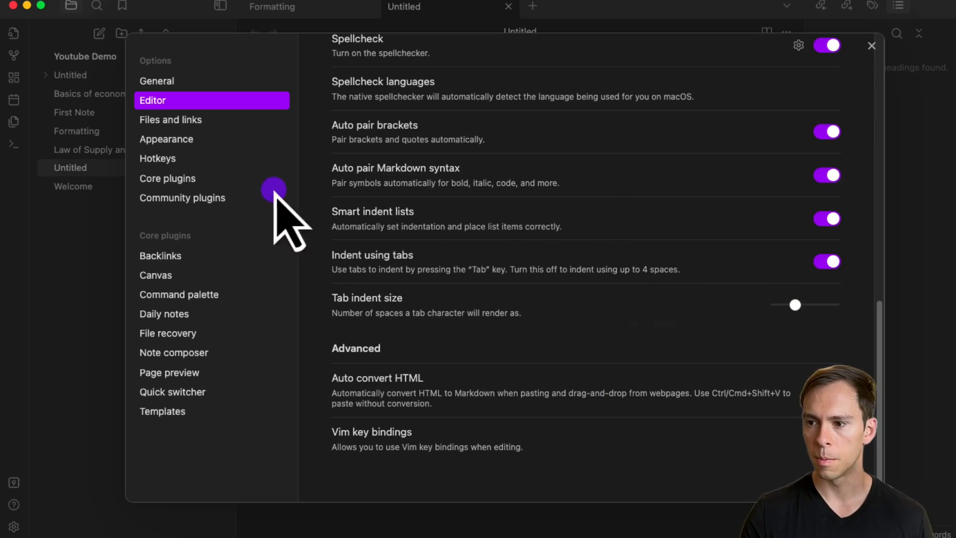
click(184, 122)
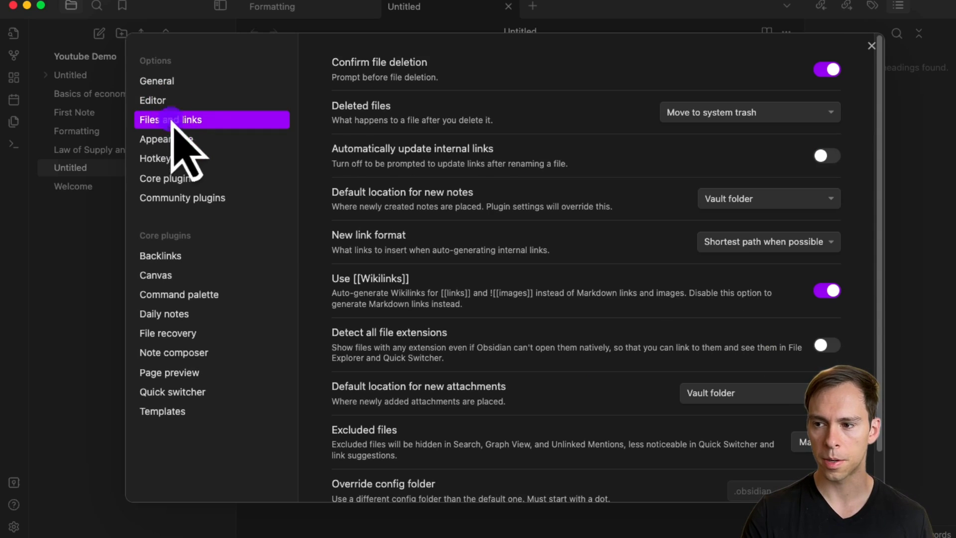
Keep the Deleted files option set to Move to system trash
click(376, 137)
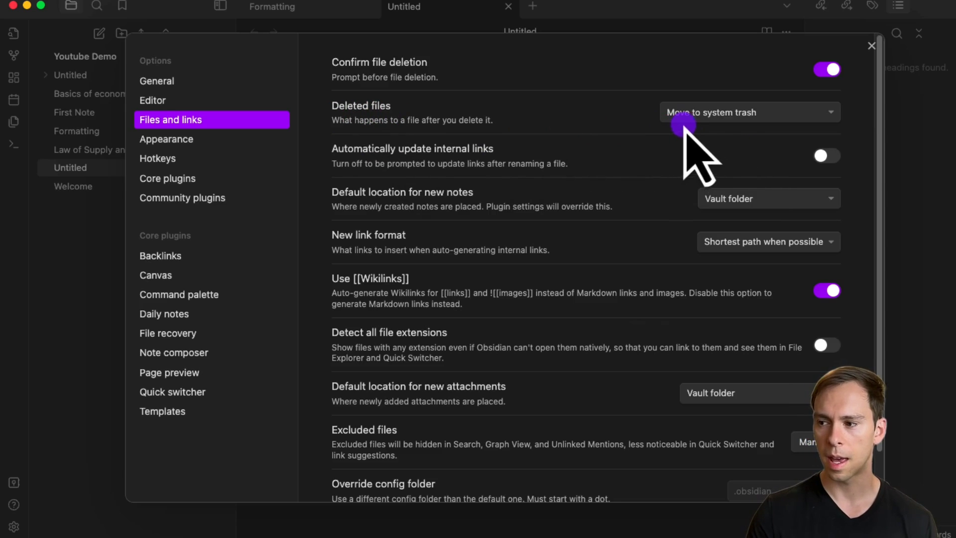
click(709, 113)
click(710, 113)
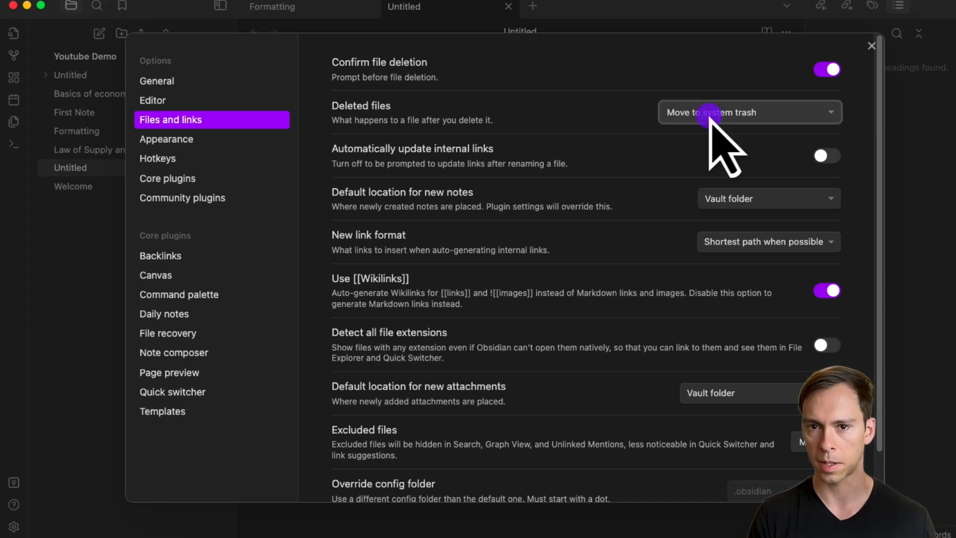
click(708, 113)
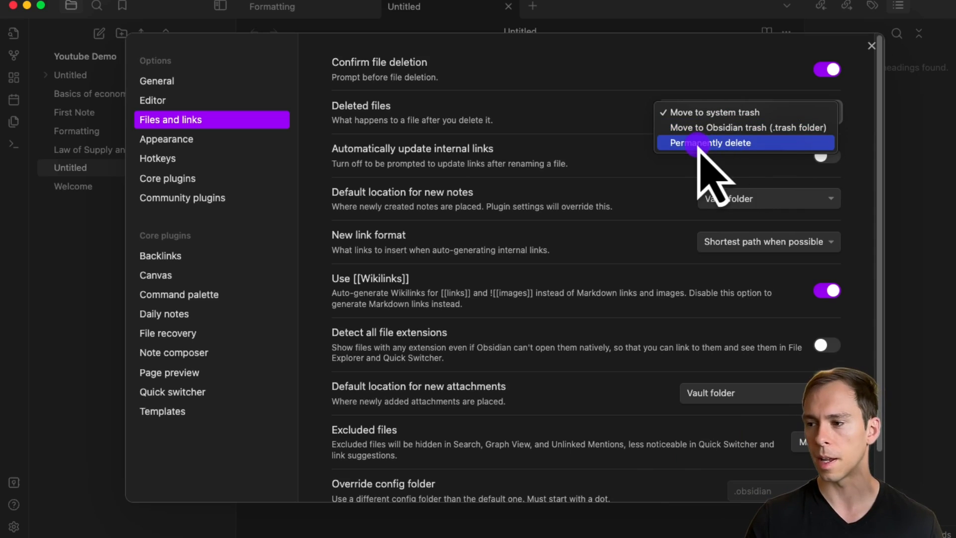
click(696, 113)
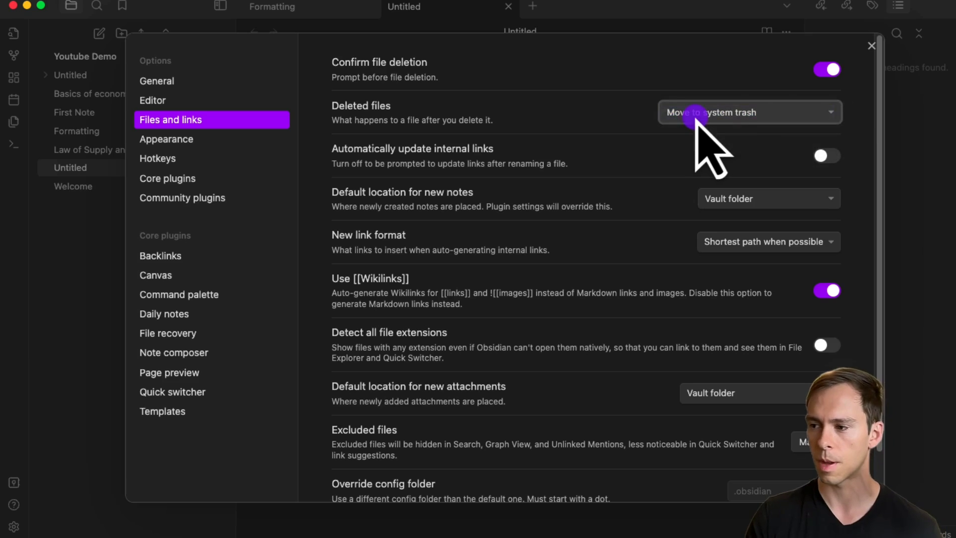
scroll(677, 129, down, 2)
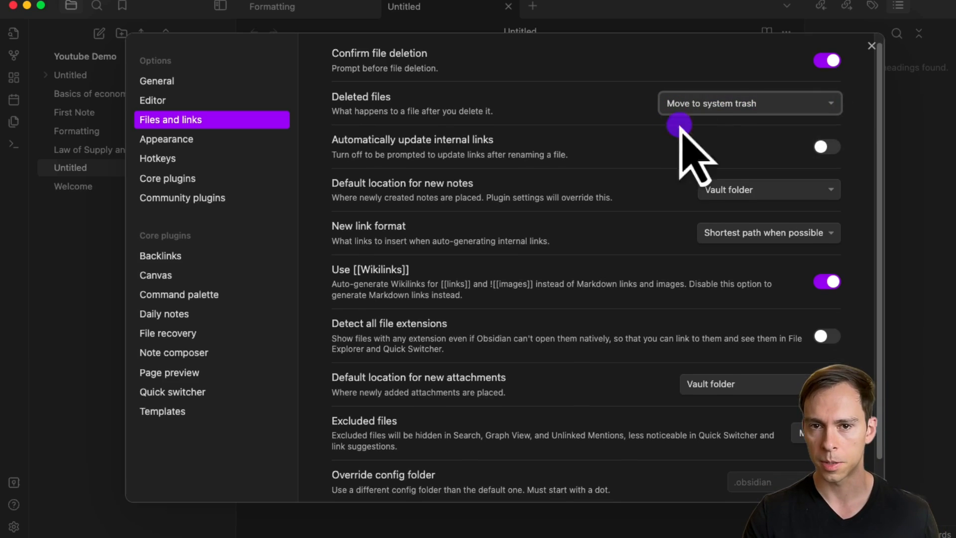
scroll(690, 130, up, 1)
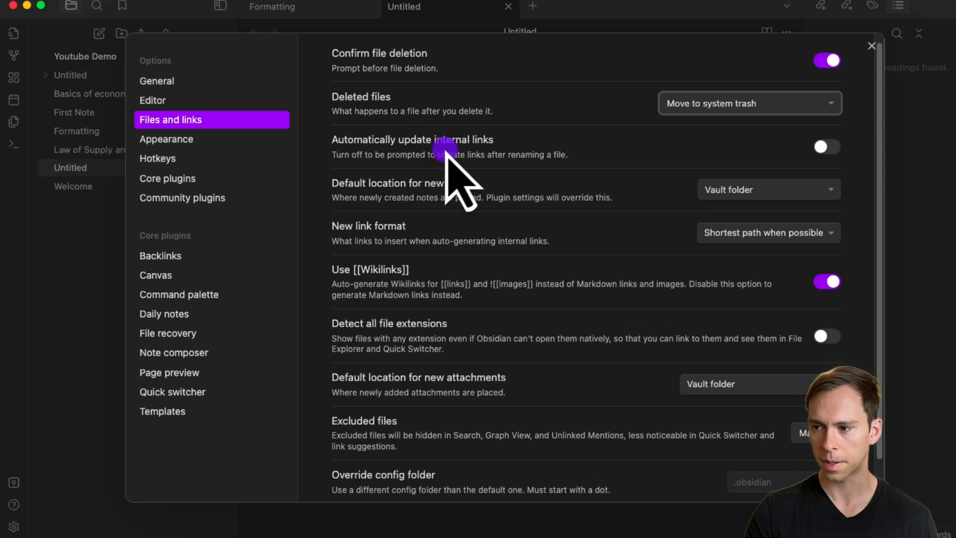
Switch on Automatically update internal links and scroll through the Files and links options
click(824, 147)
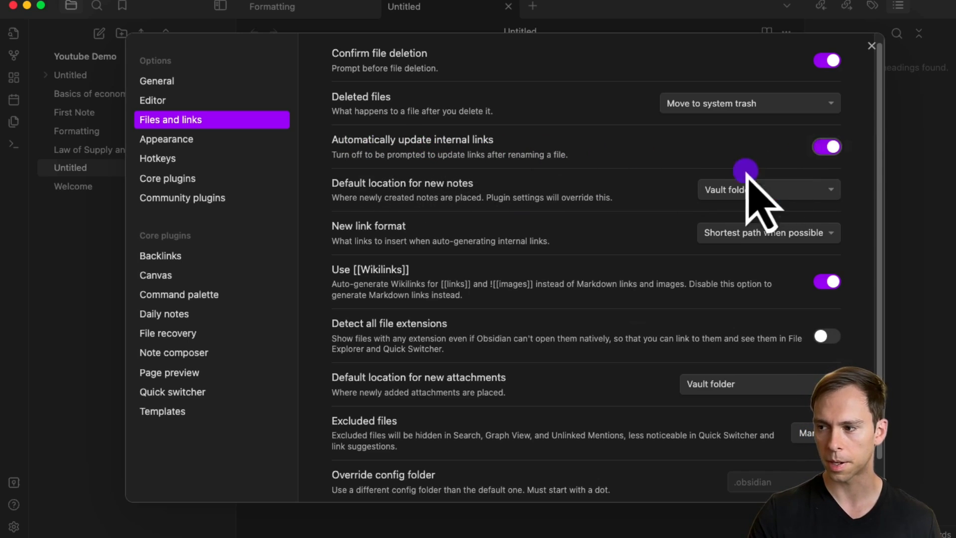
scroll(556, 201, up, 1)
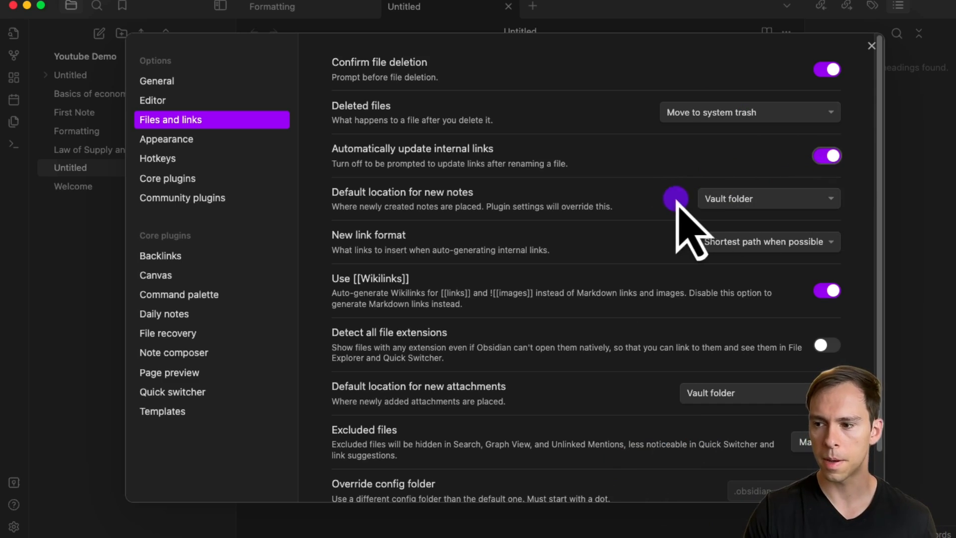
scroll(652, 224, down, 1)
scroll(642, 244, down, 1)
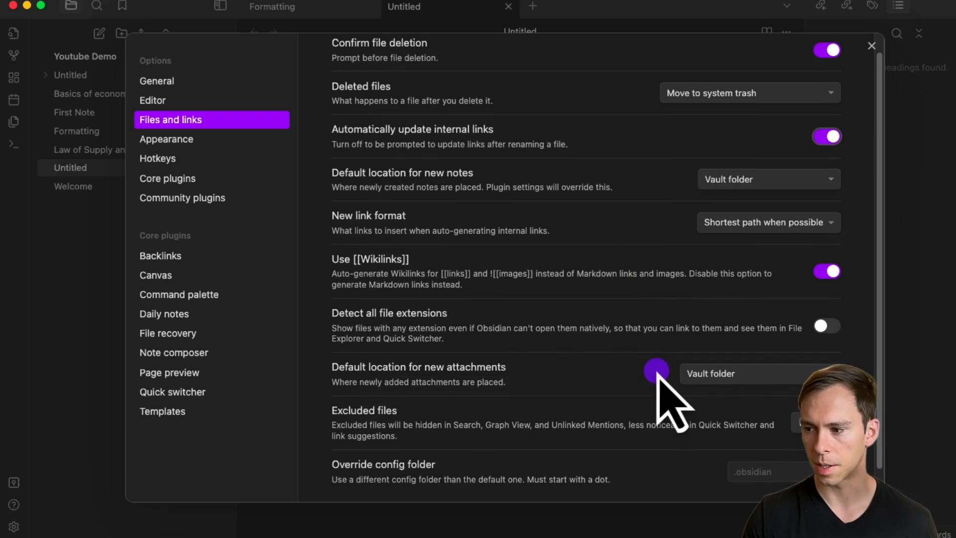
scroll(662, 384, down, 1)
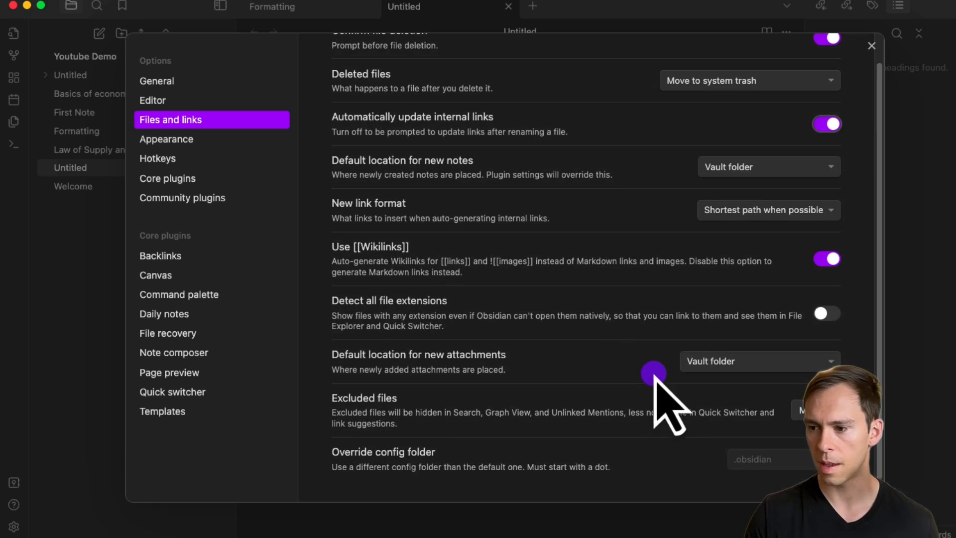
Keep new notes in the vault folder, then go to the Appearance settings
click(732, 172)
click(725, 166)
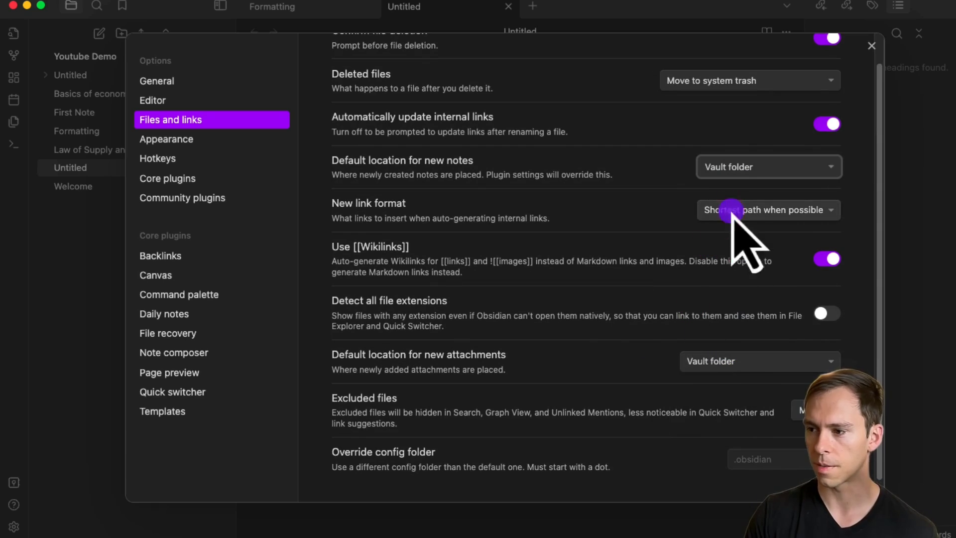
click(185, 141)
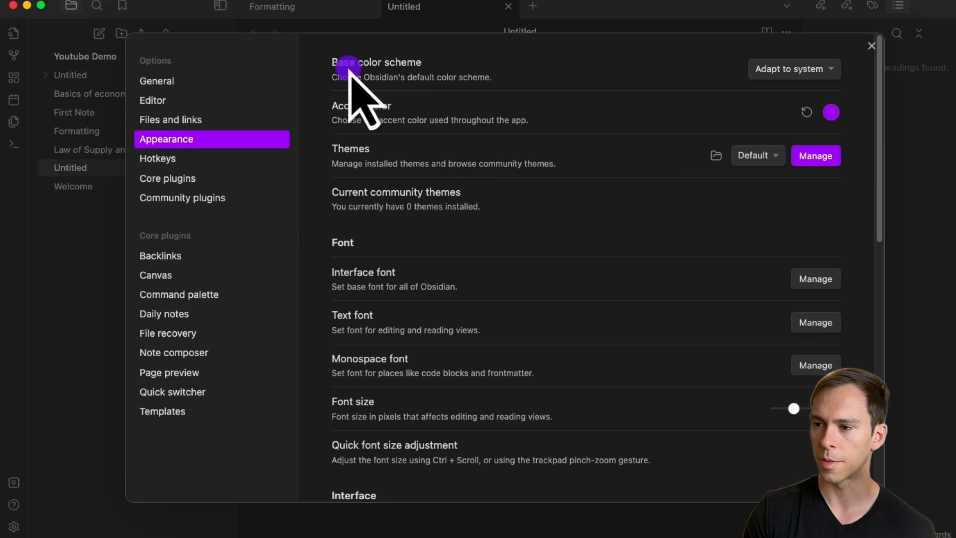
click(775, 73)
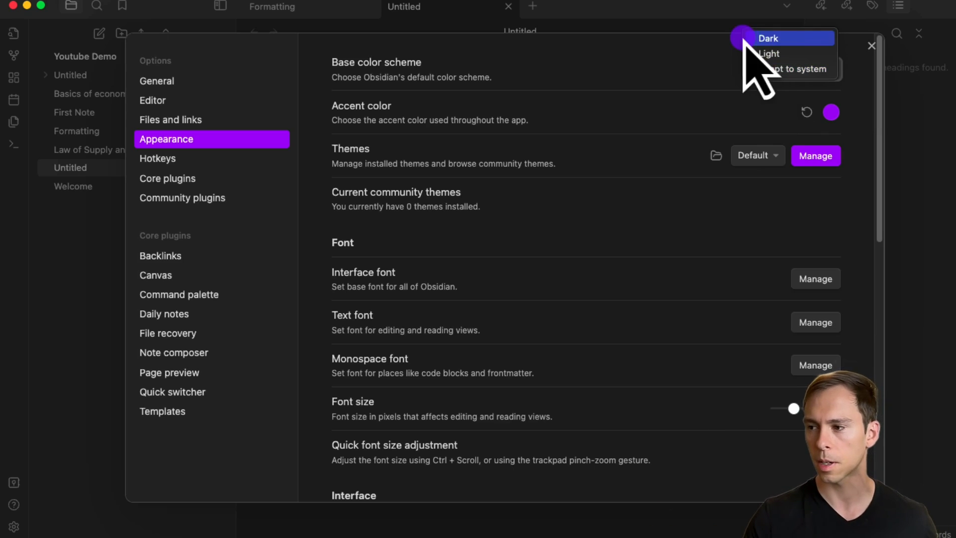
click(798, 56)
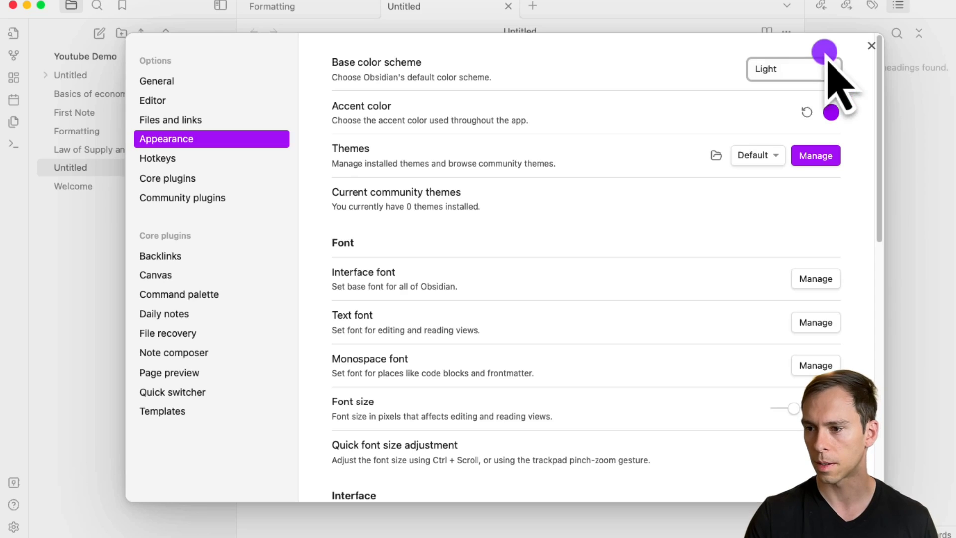
click(787, 65)
click(779, 54)
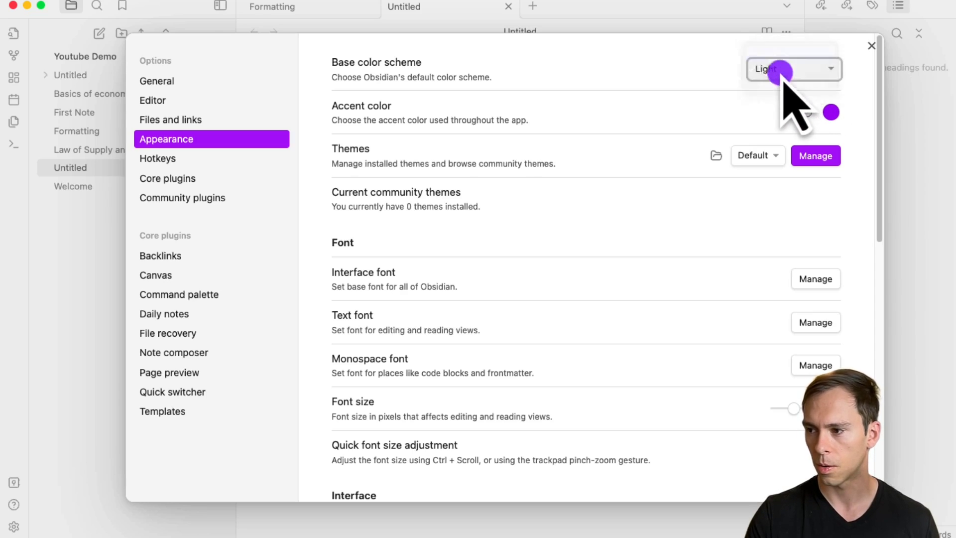
click(769, 73)
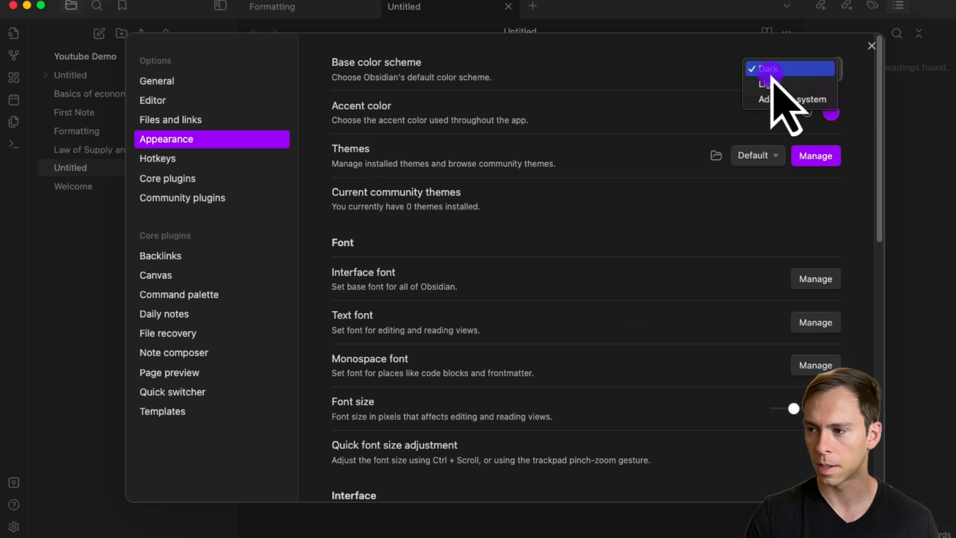
click(785, 99)
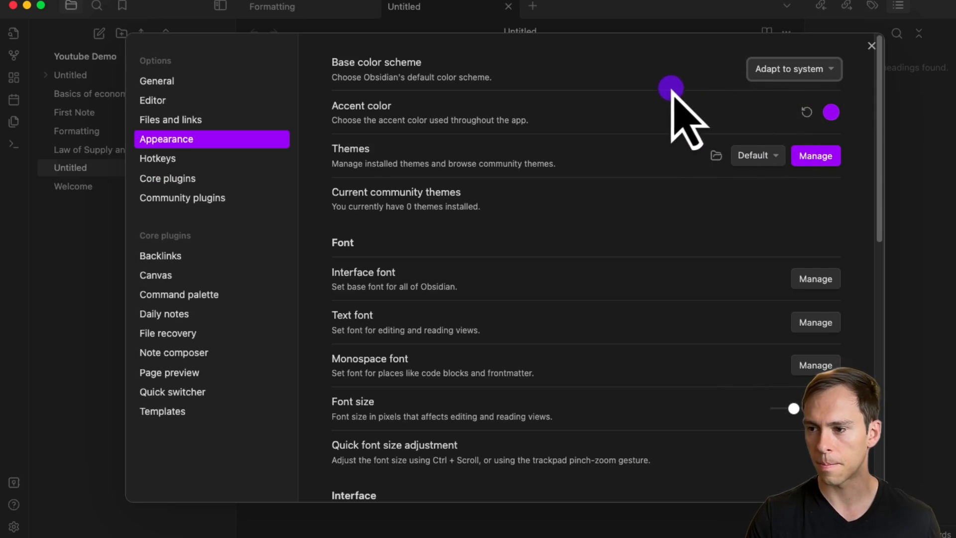
scroll(660, 108, down, 1)
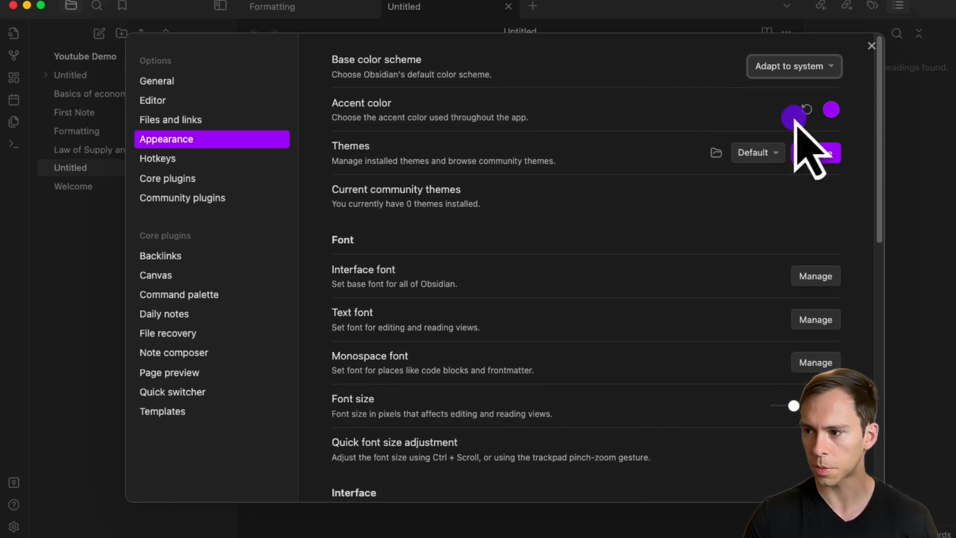
click(832, 113)
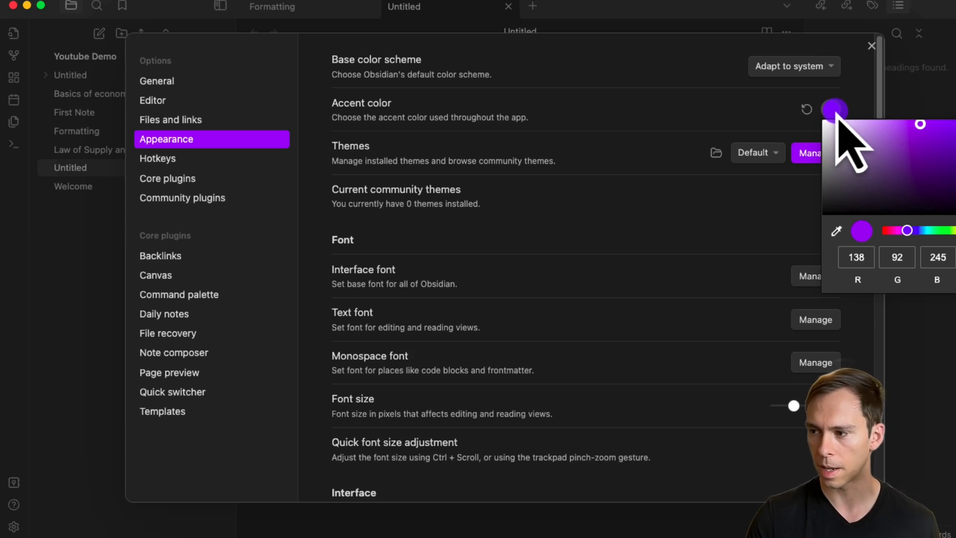
mouse_move(907, 192)
mouse_down()
mouse_move(888, 174)
mouse_move(953, 159)
mouse_move(802, 195)
mouse_move(918, 255)
mouse_move(906, 256)
mouse_move(953, 231)
mouse_up()
click(764, 118)
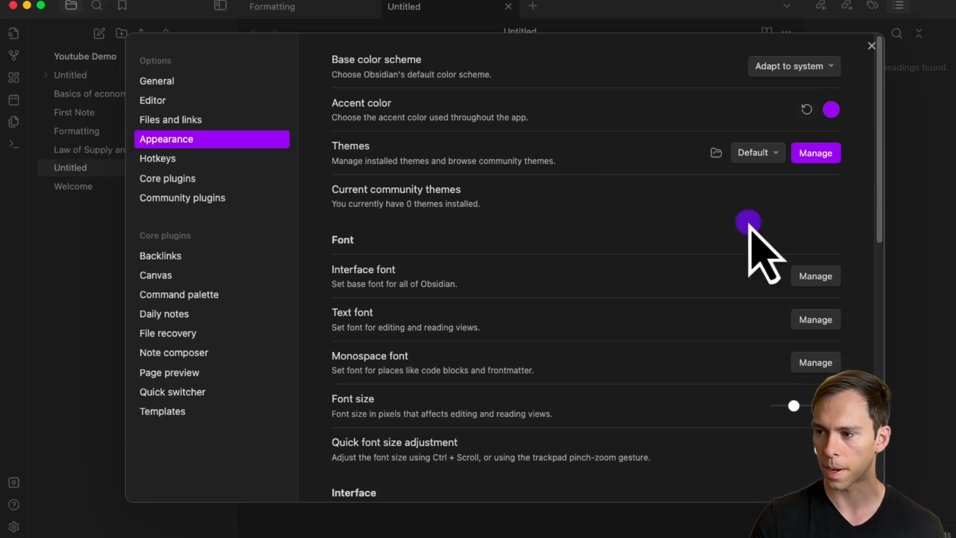
scroll(617, 259, down, 1)
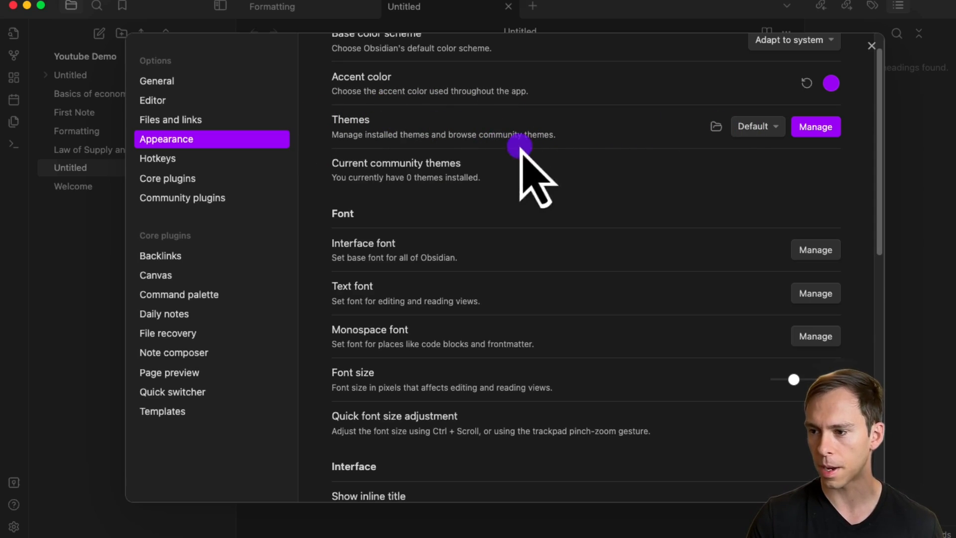
scroll(600, 191, down, 5)
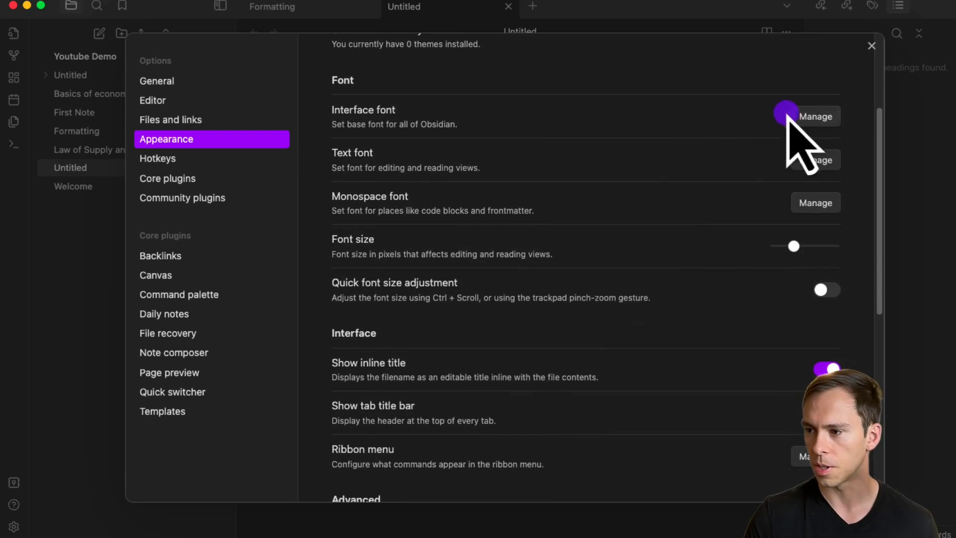
click(804, 117)
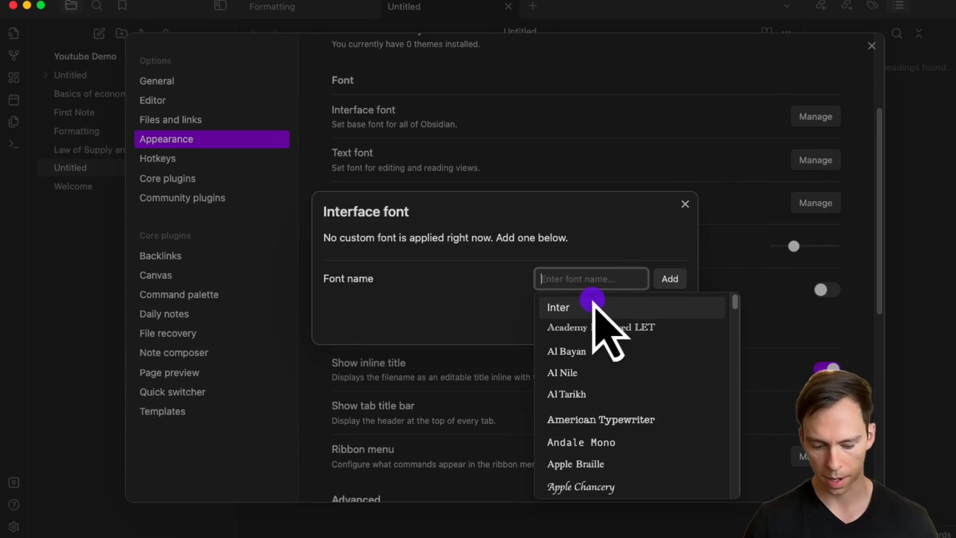
text(montserr)
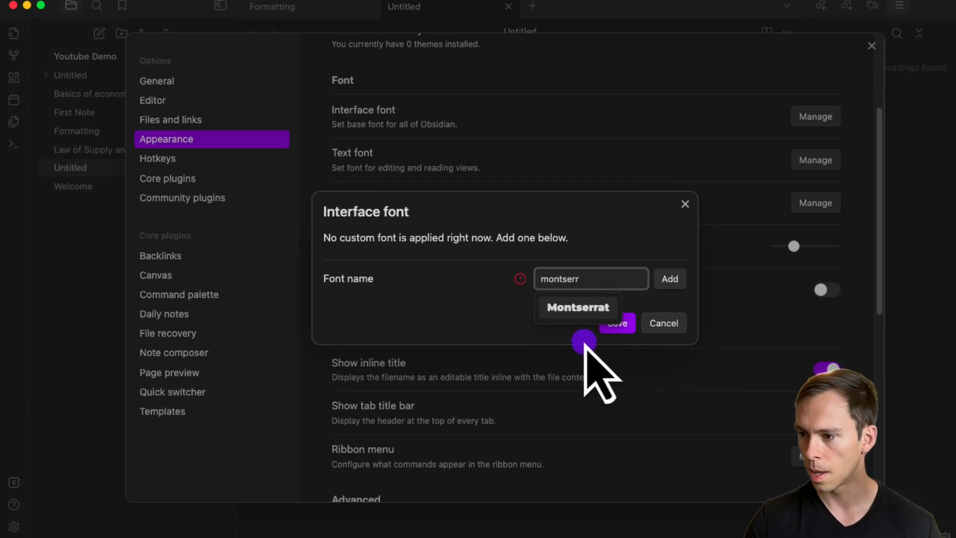
click(577, 304)
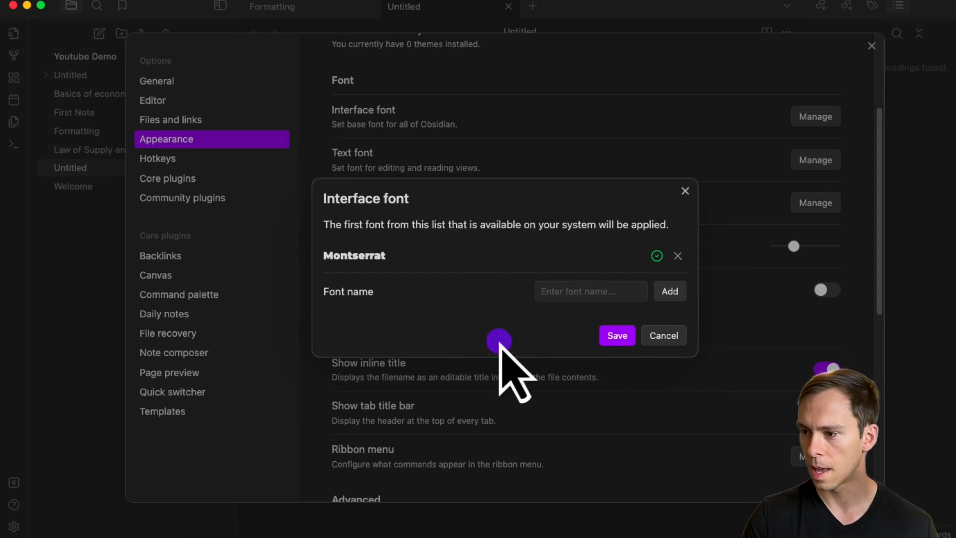
click(617, 335)
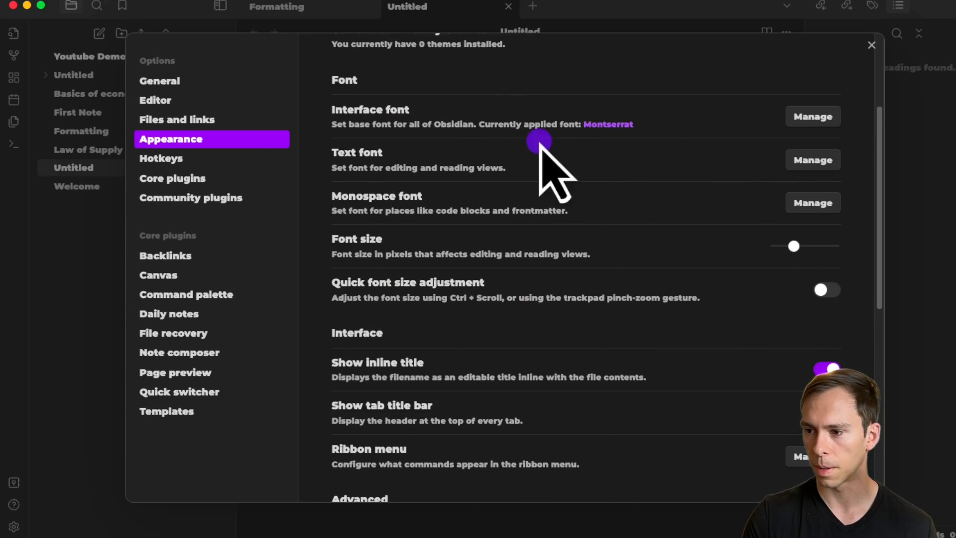
click(814, 116)
click(678, 262)
click(616, 322)
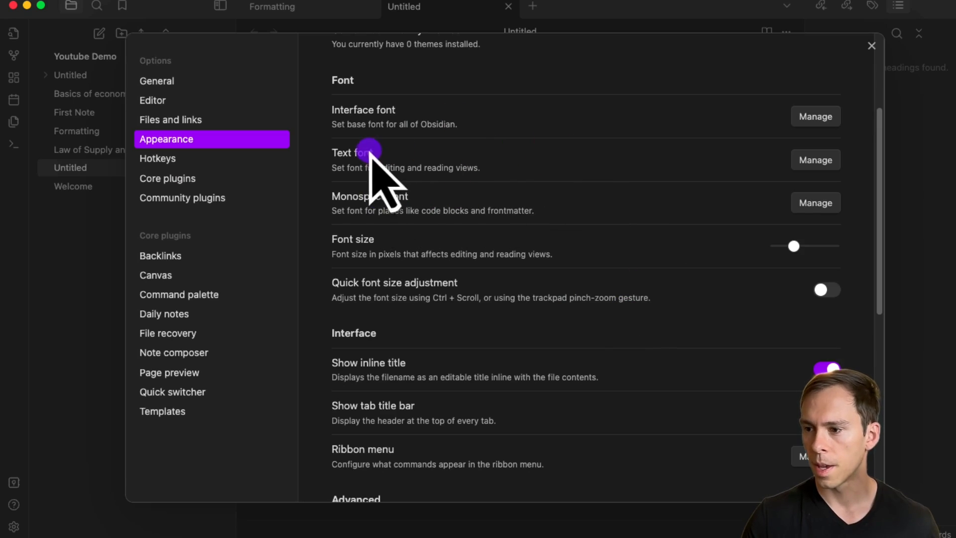
mouse_move(793, 245)
mouse_down()
mouse_move(807, 247)
mouse_move(787, 246)
mouse_up()
scroll(740, 298, down, 5)
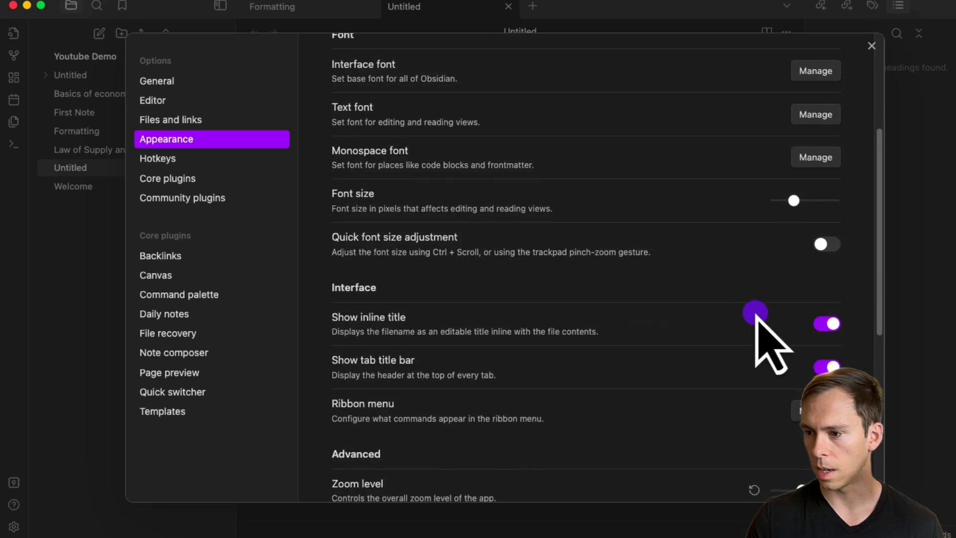
scroll(748, 321, down, 3)
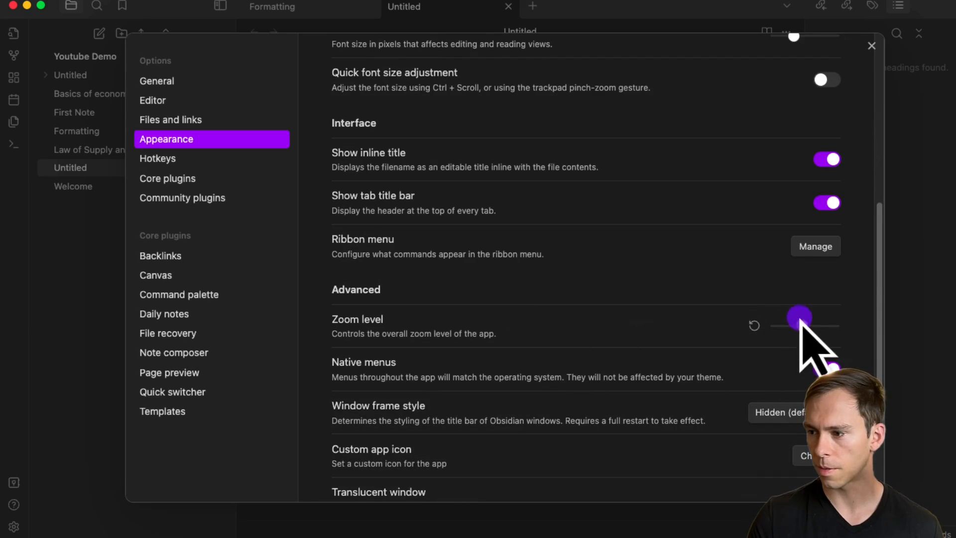
drag(827, 328, 829, 331)
scroll(838, 334, down, 3)
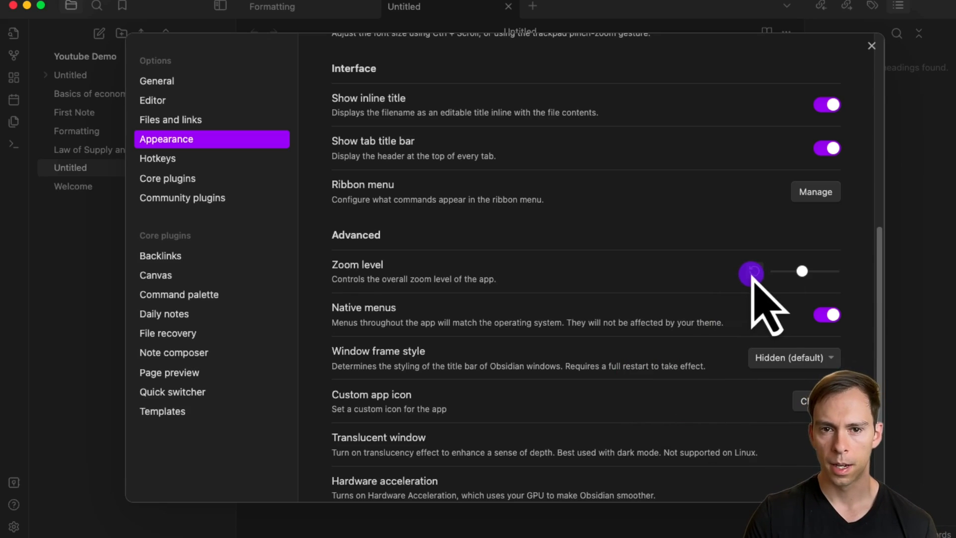
scroll(801, 344, down, 3)
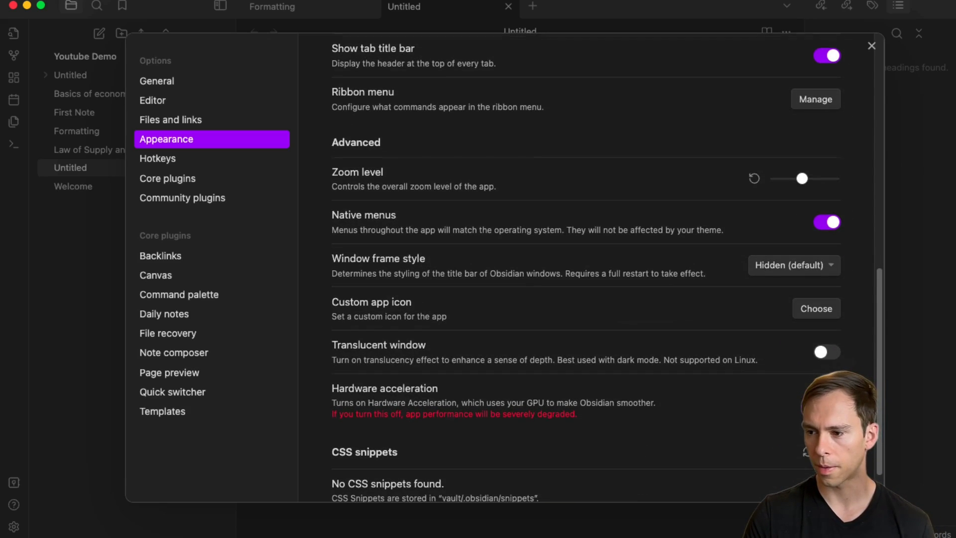
scroll(799, 401, up, 13)
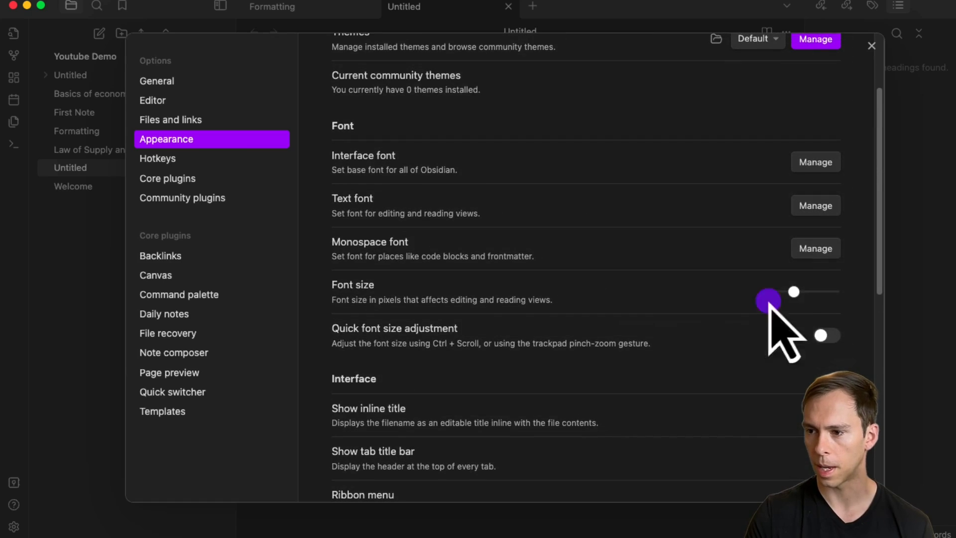
scroll(769, 307, up, 4)
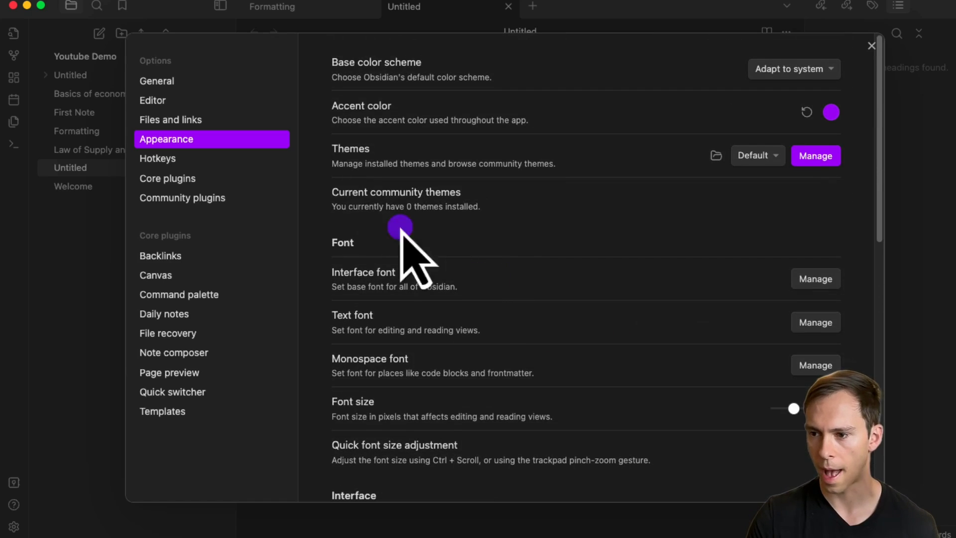
click(173, 160)
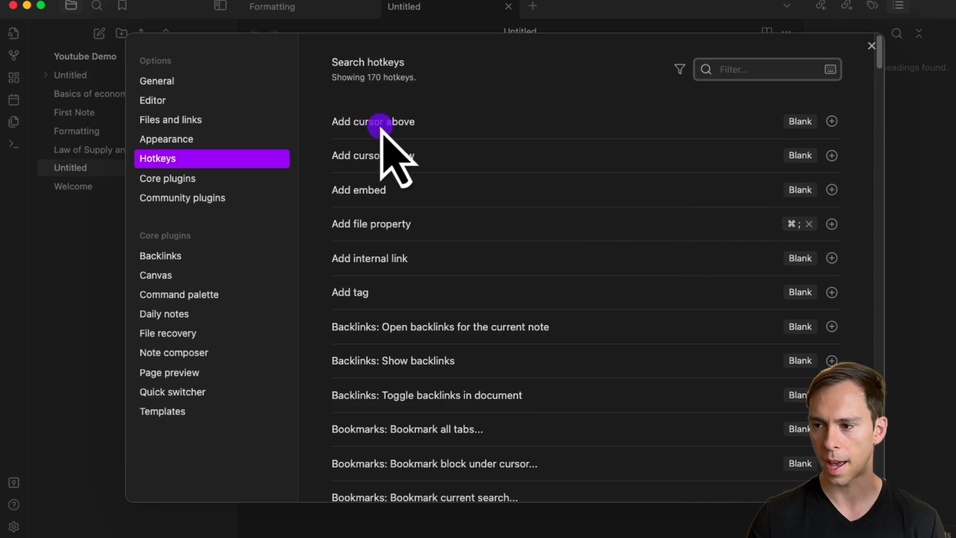
click(831, 121)
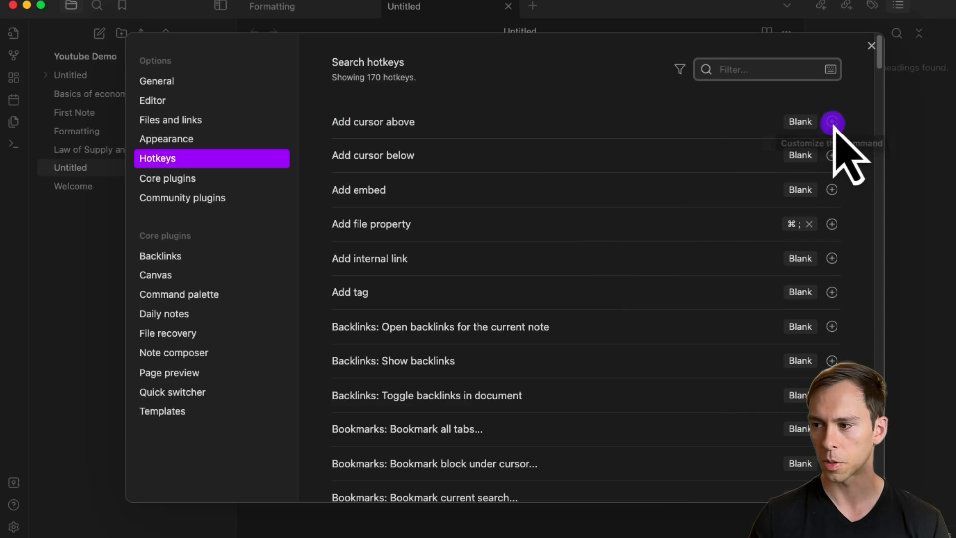
click(771, 123)
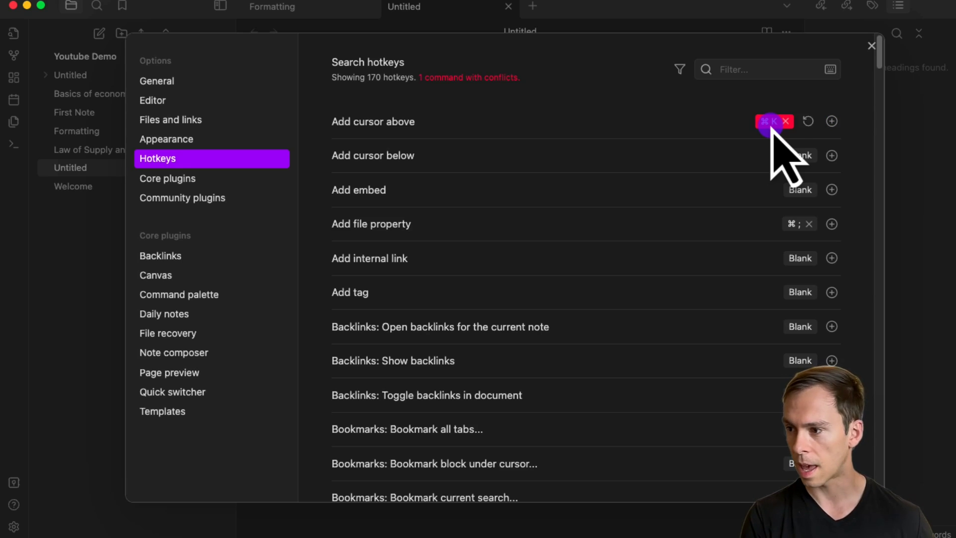
click(770, 122)
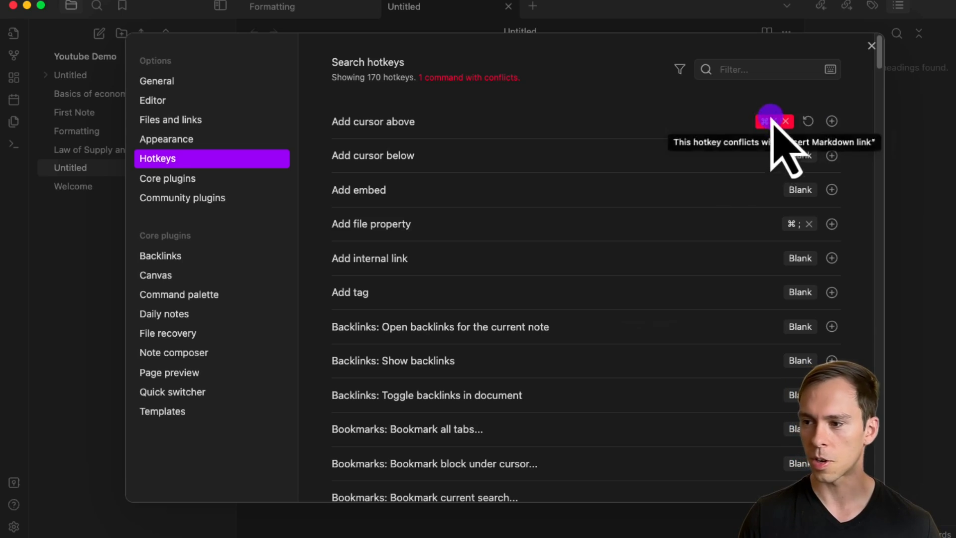
click(515, 82)
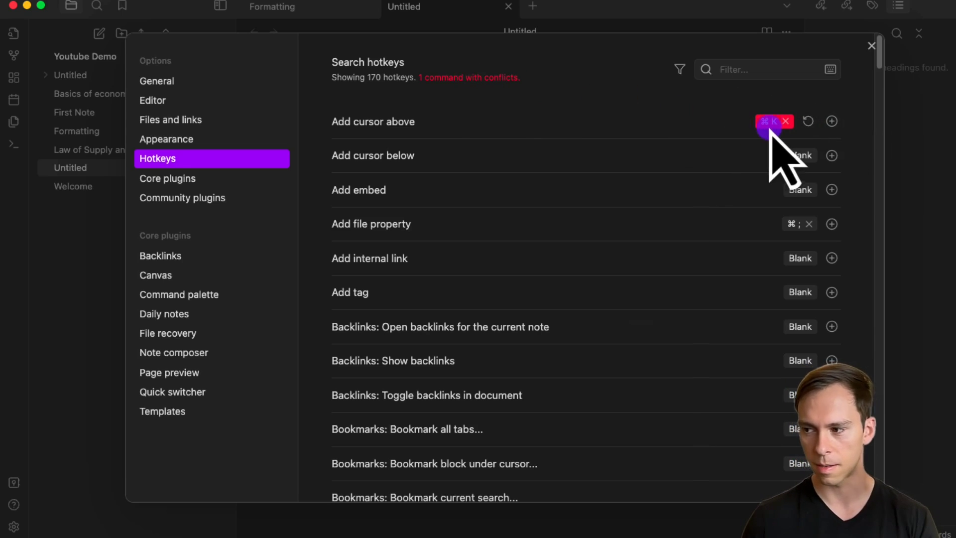
click(786, 121)
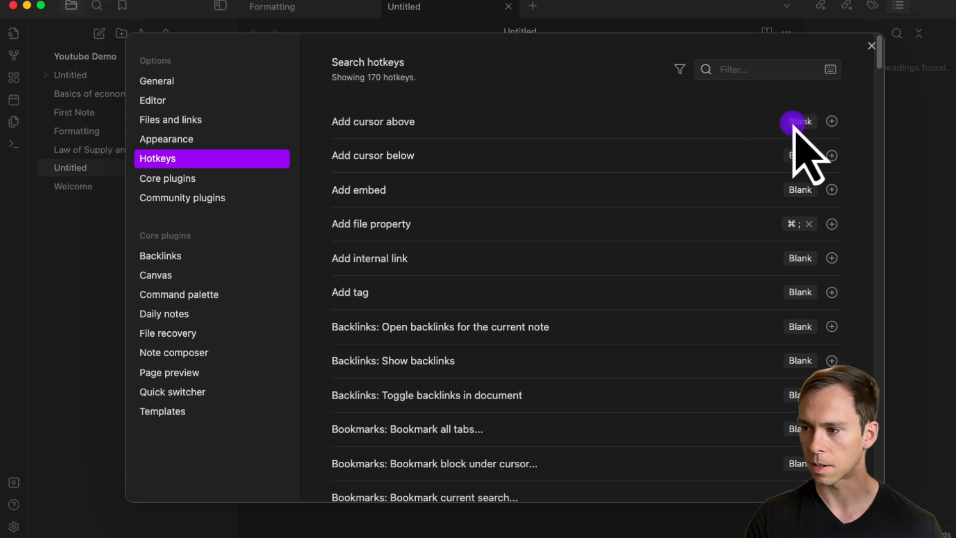
click(831, 122)
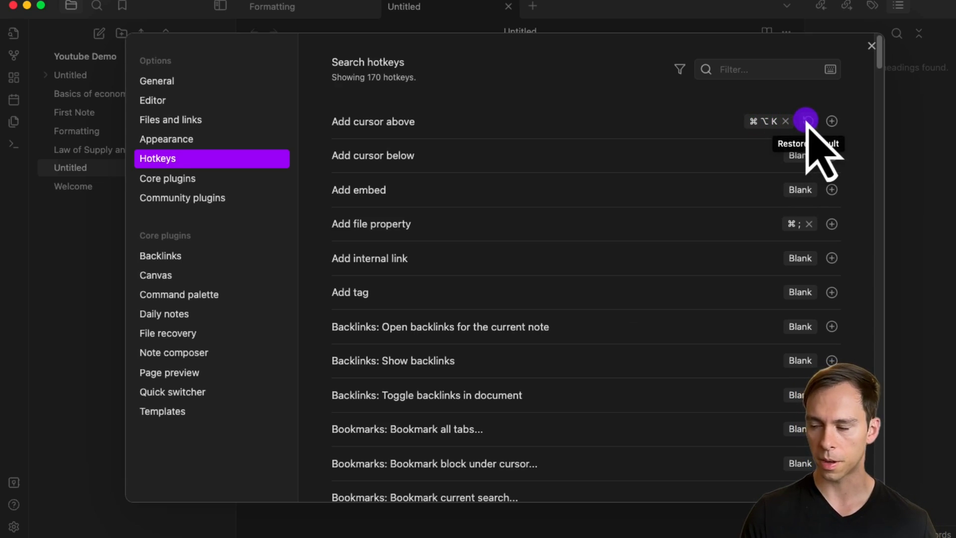
click(785, 121)
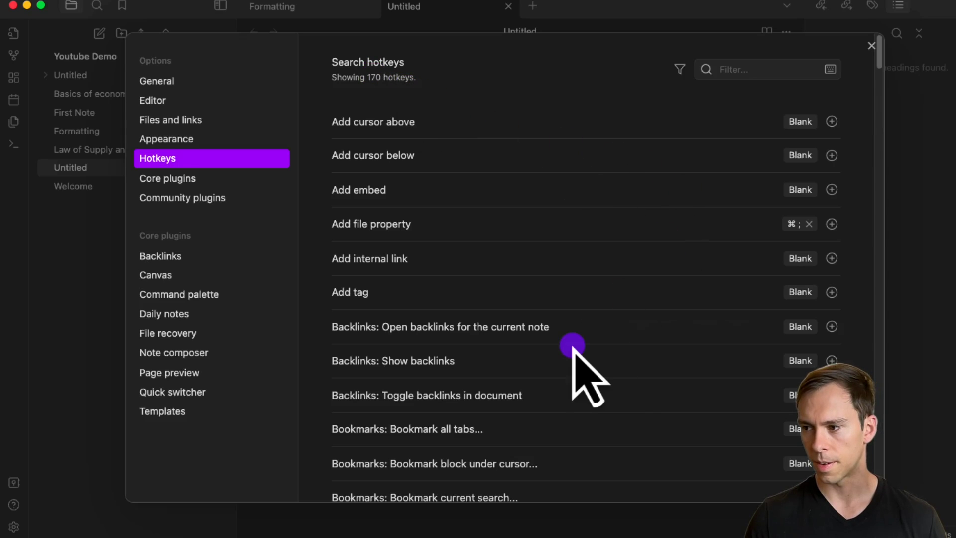
scroll(573, 346, down, 20)
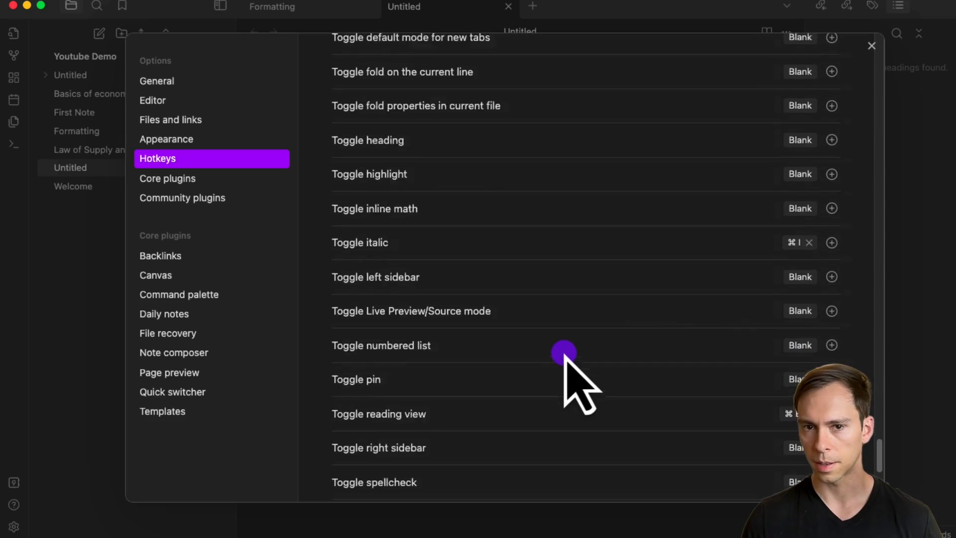
scroll(564, 353, up, 20)
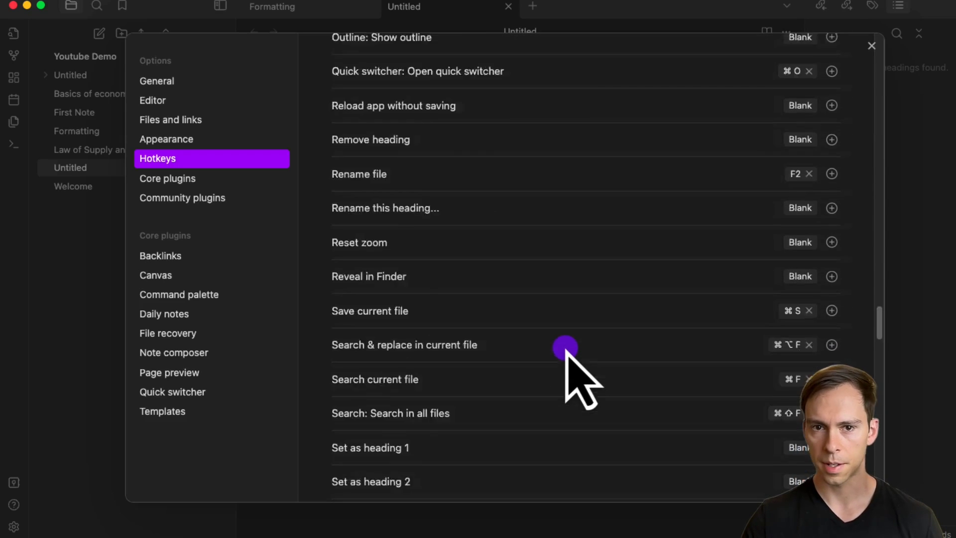
Toggle the Audio recorder core plugin on and back off, and check Backlinks' hotkeys
click(162, 180)
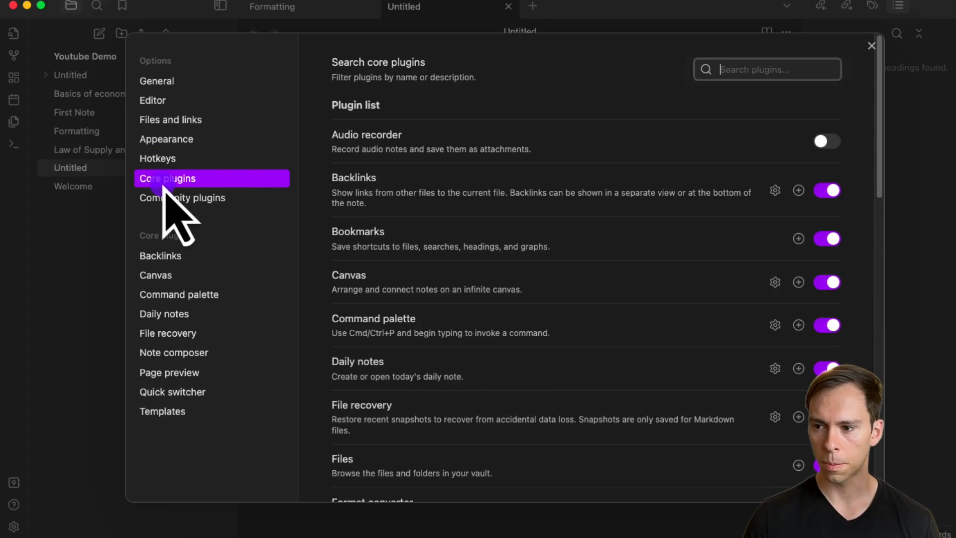
click(823, 143)
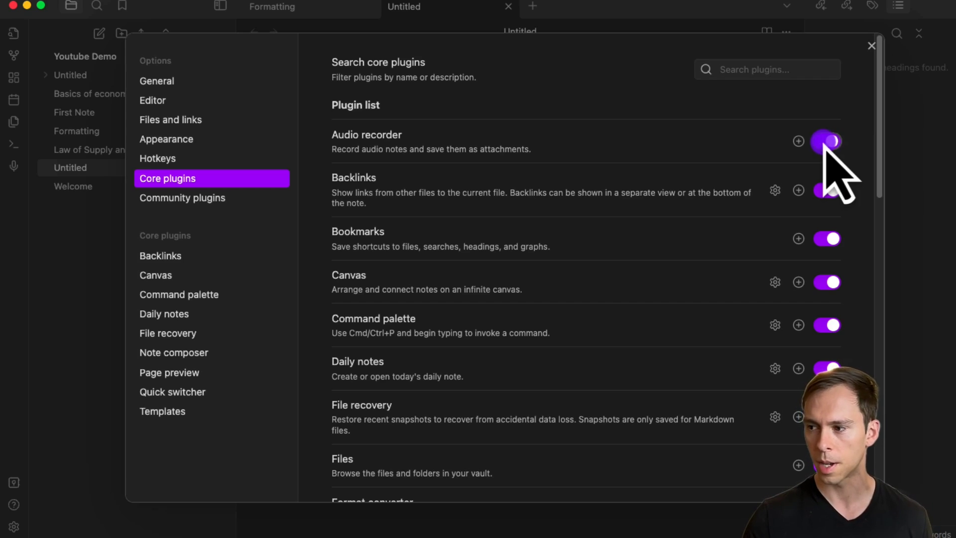
click(826, 142)
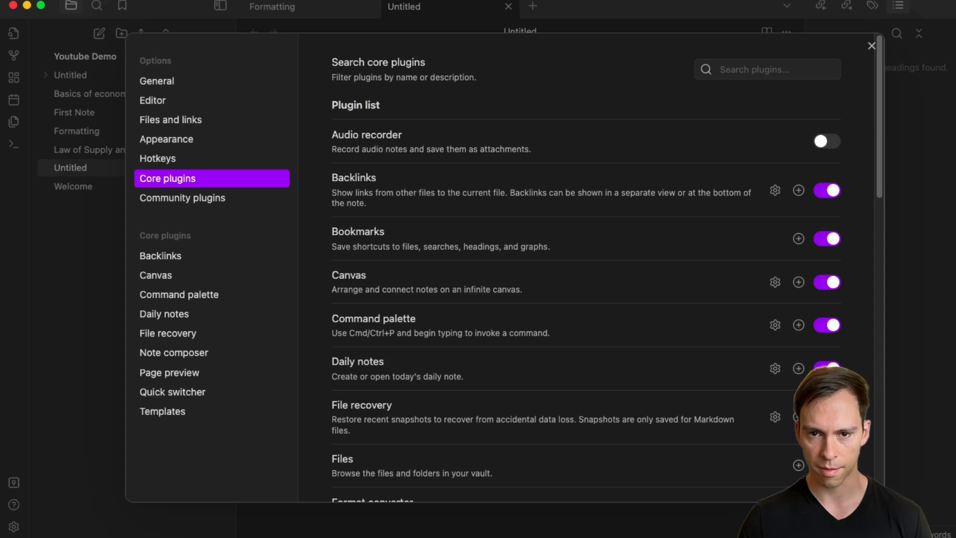
click(799, 190)
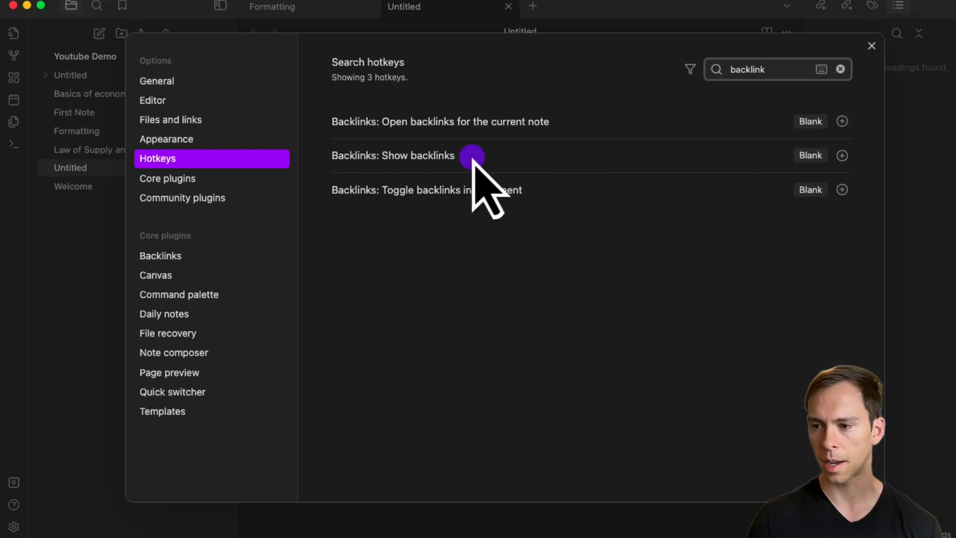
click(160, 182)
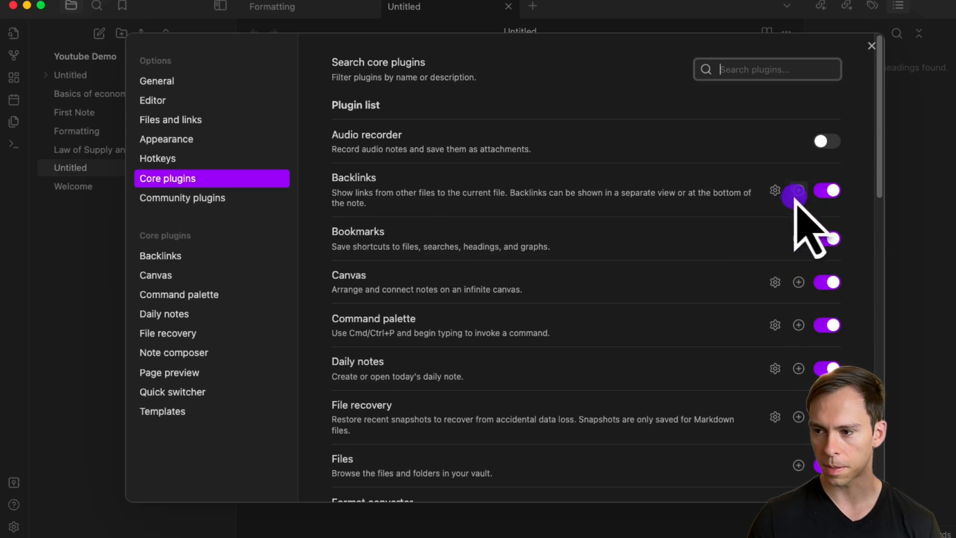
Turn on community plugins, re-enabling them in Settings > Community plugins after the reload
click(217, 199)
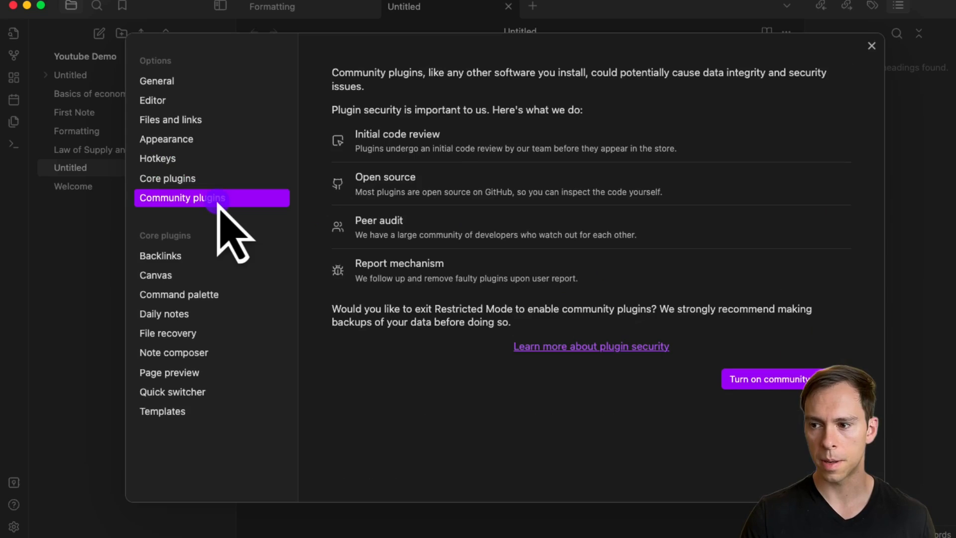
click(772, 377)
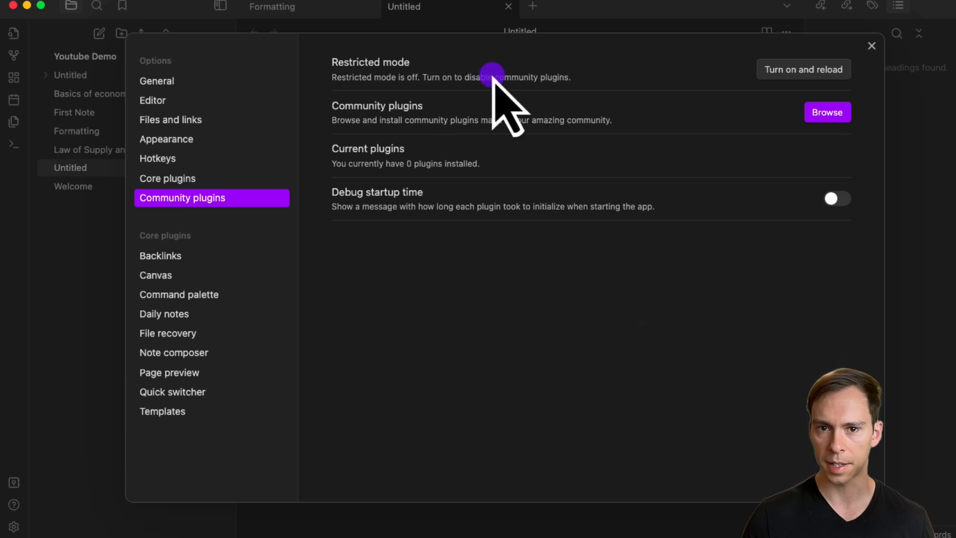
click(797, 74)
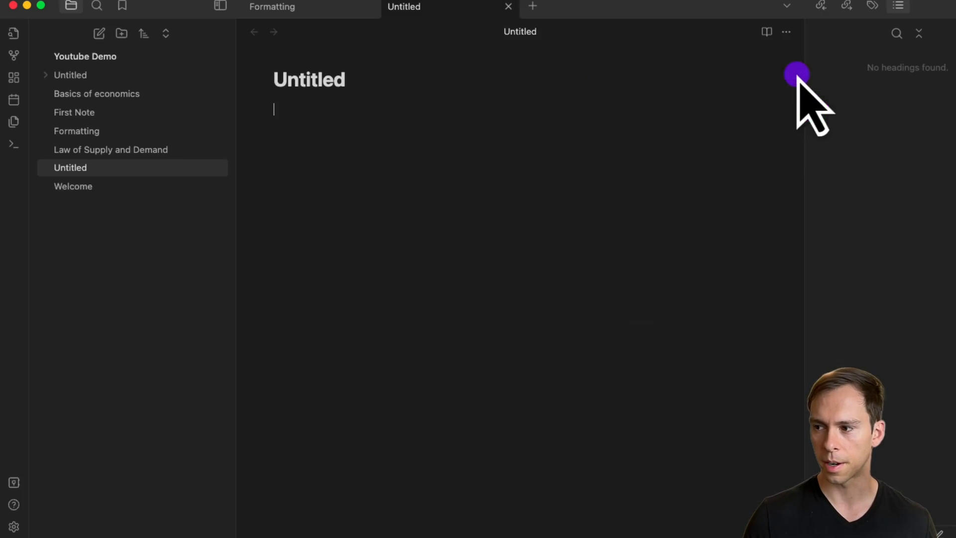
click(14, 526)
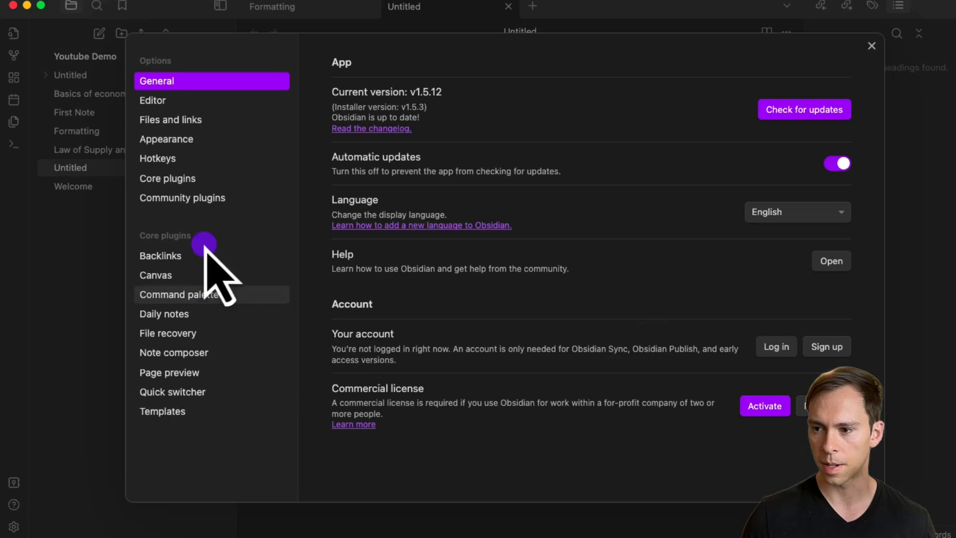
click(209, 198)
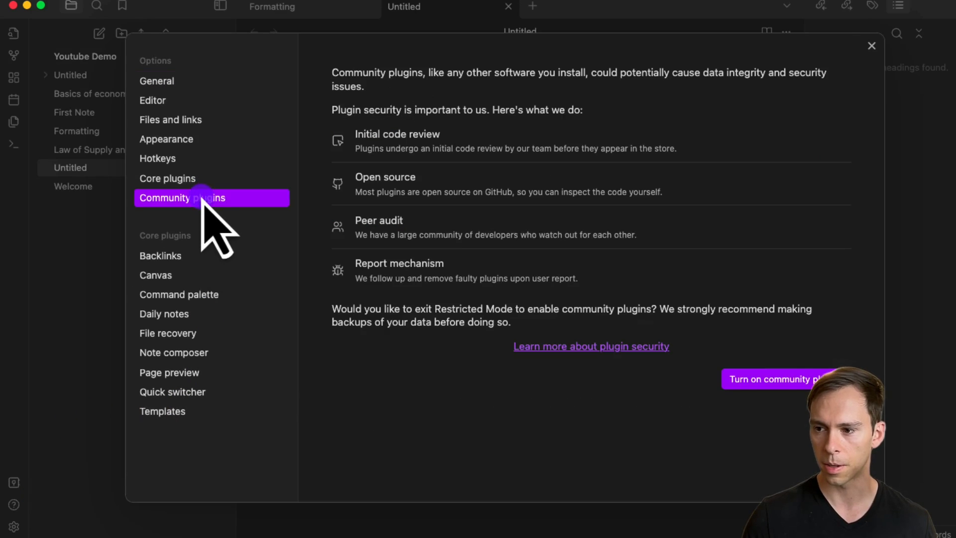
click(793, 374)
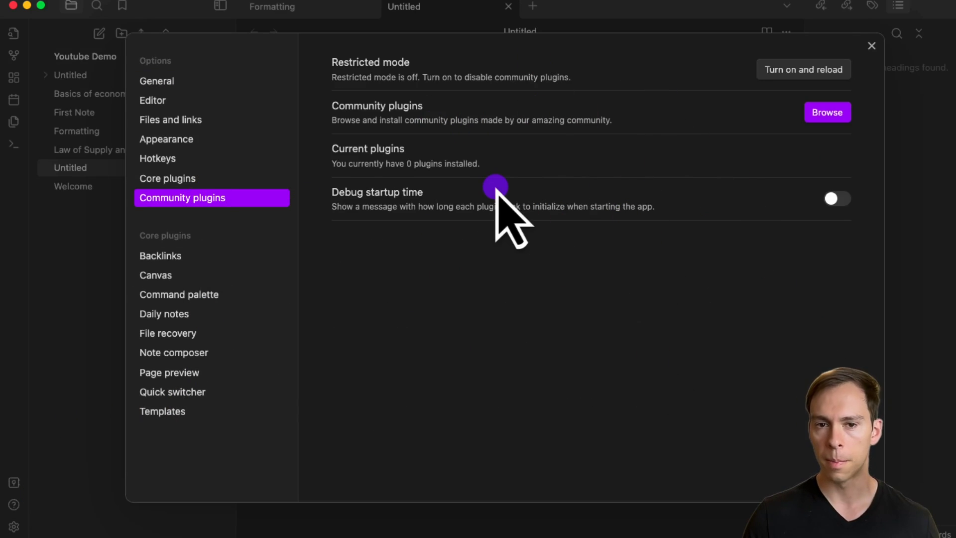
click(824, 113)
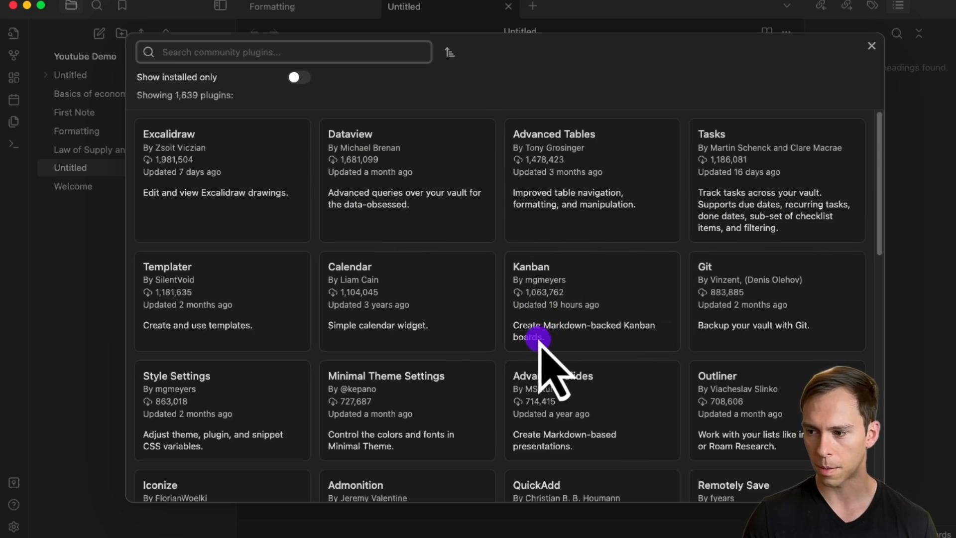
scroll(598, 406, down, 2)
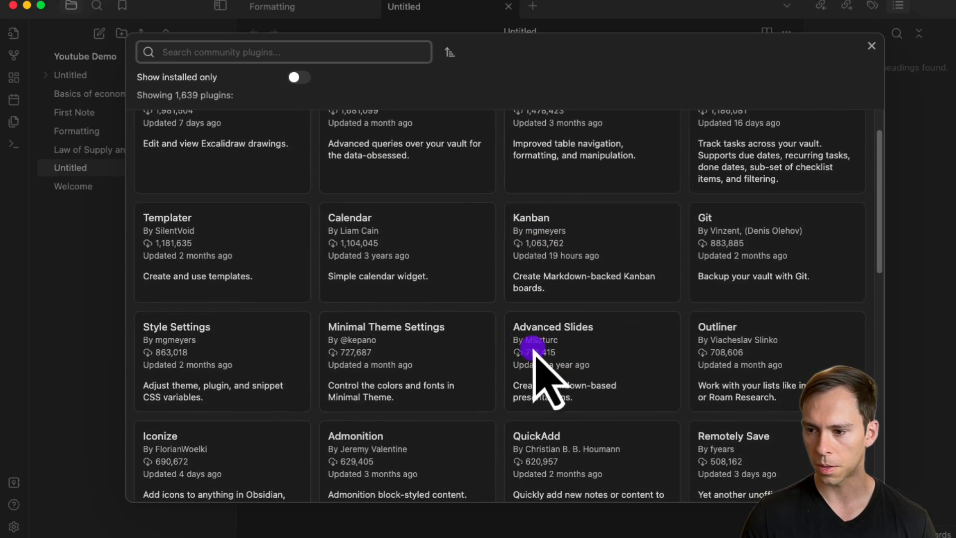
scroll(535, 370, up, 2)
click(450, 53)
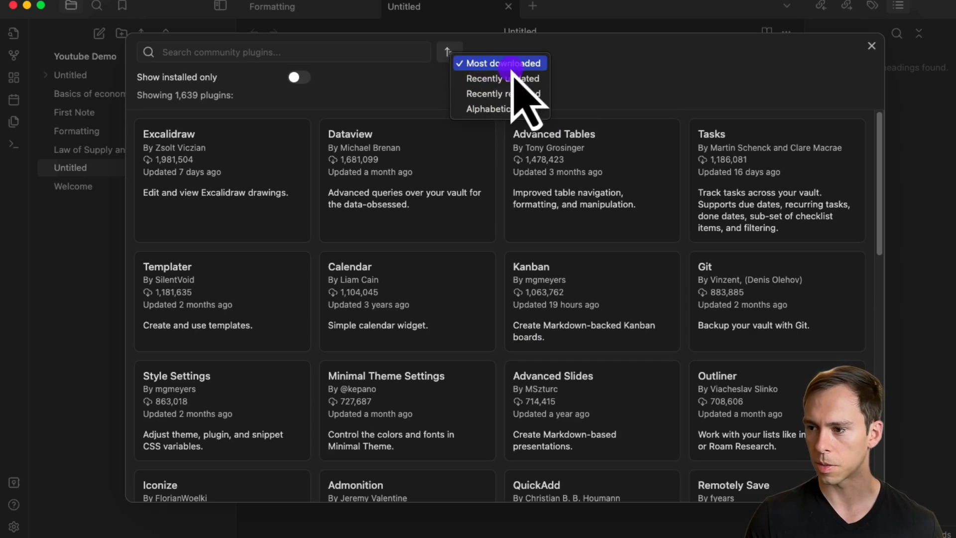
click(499, 106)
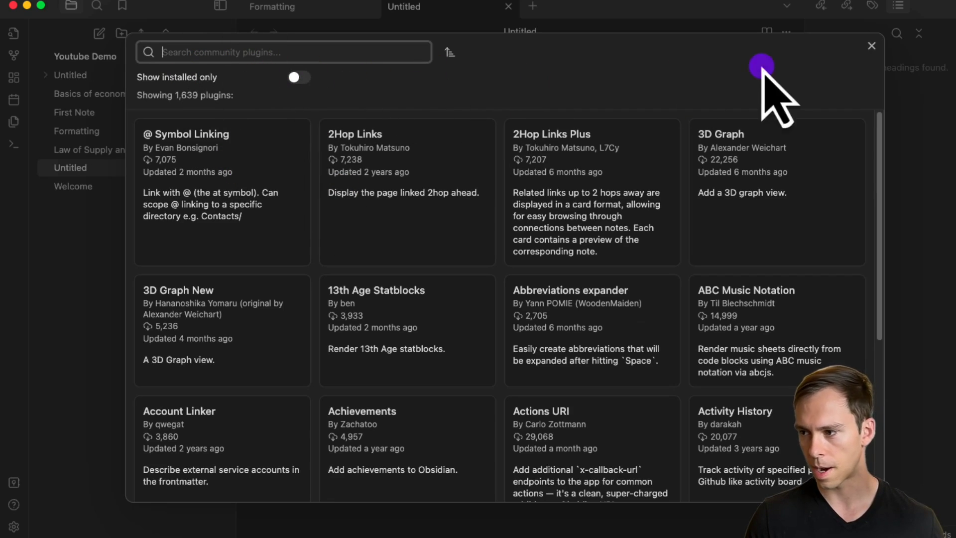
click(870, 47)
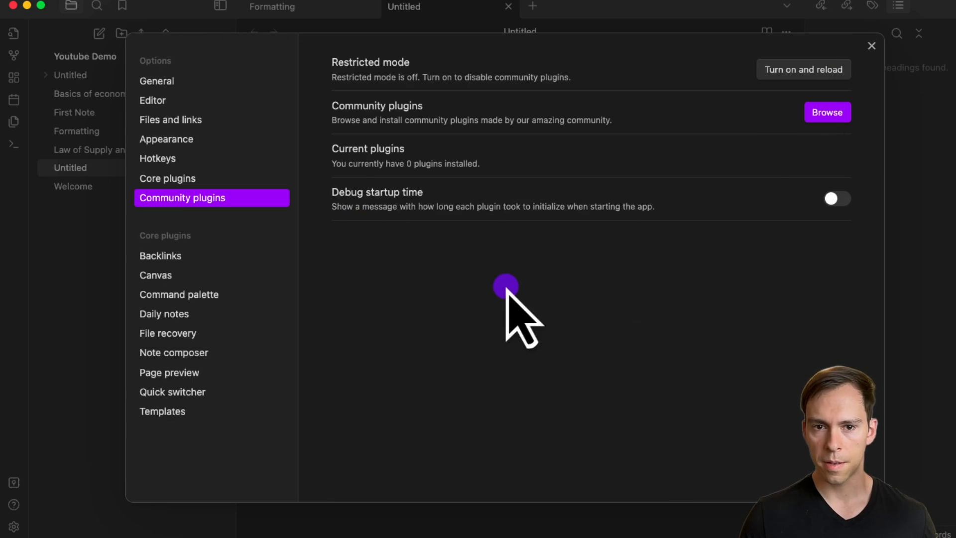